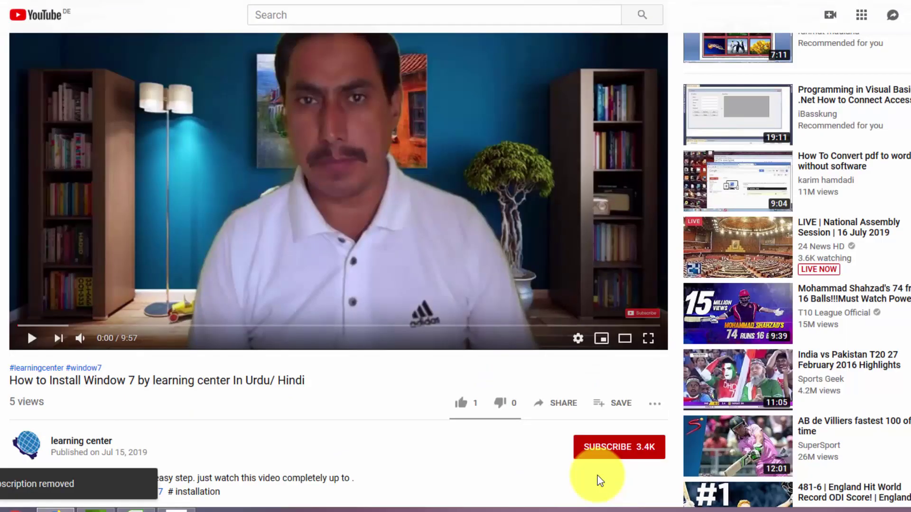
Step: Subscribe to the learning center channel and turn on its notification bell
{"action": "left_click", "coordinate": [602, 448]}
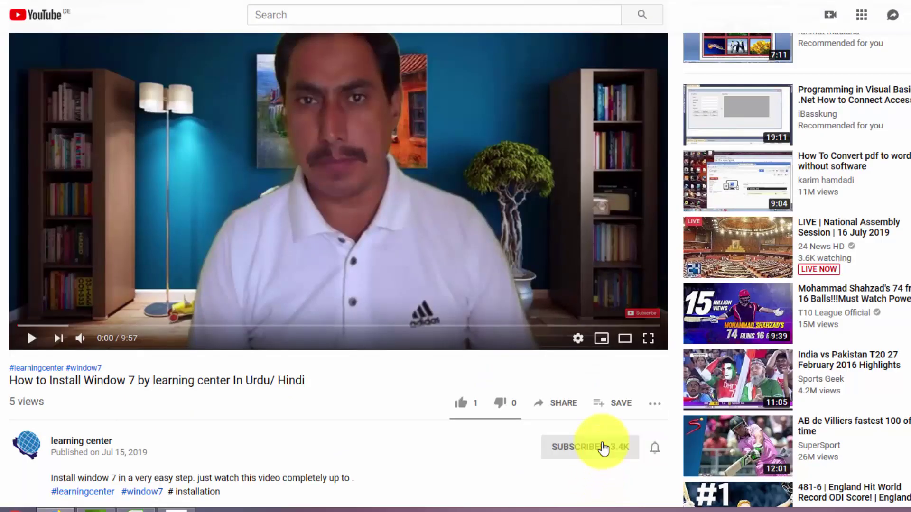
{"action": "left_click", "coordinate": [657, 453]}
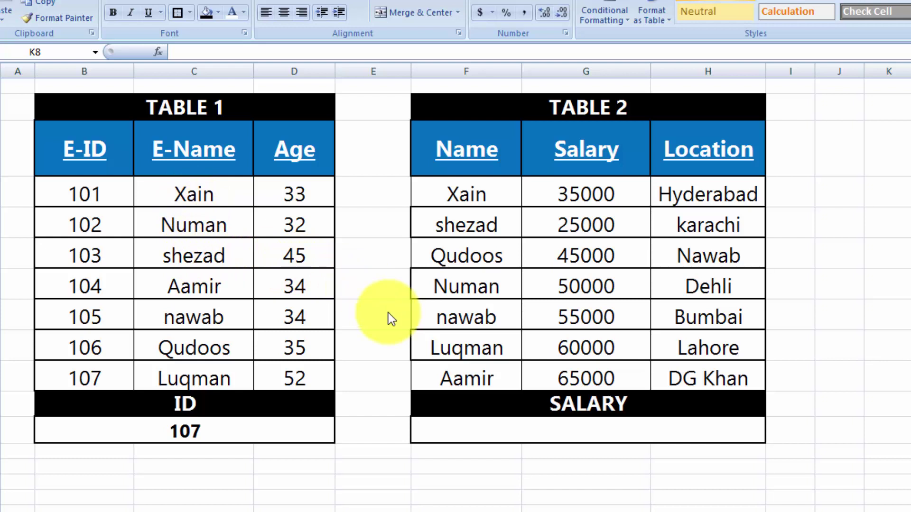
{"action": "left_click", "coordinate": [232, 431]}
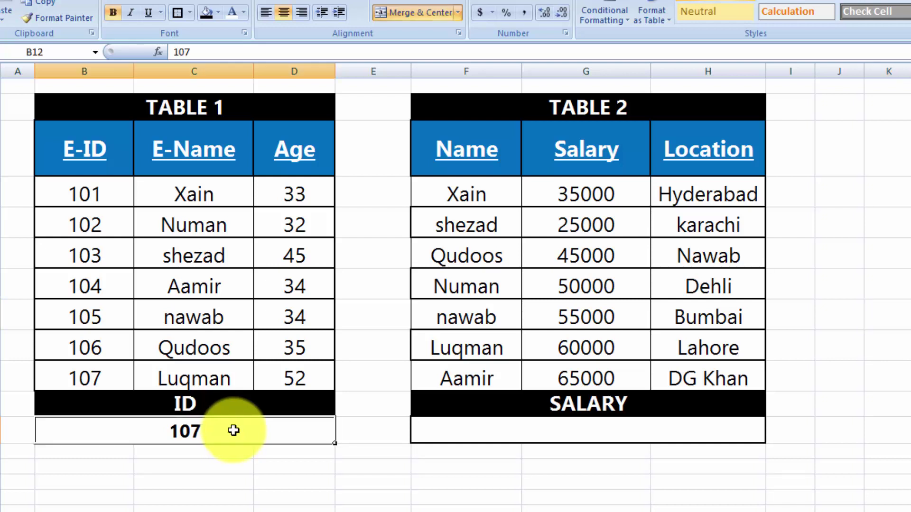
{"action": "left_click", "coordinate": [509, 435]}
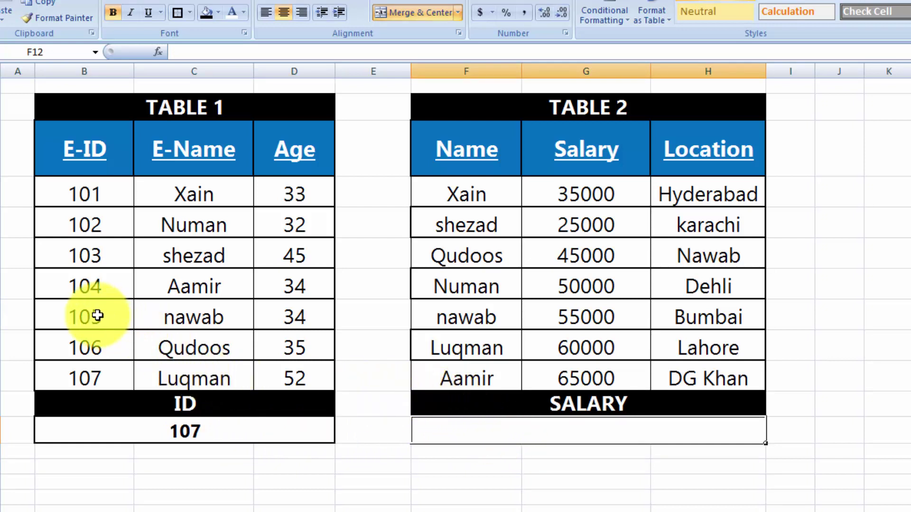
{"action": "left_click", "coordinate": [852, 481]}
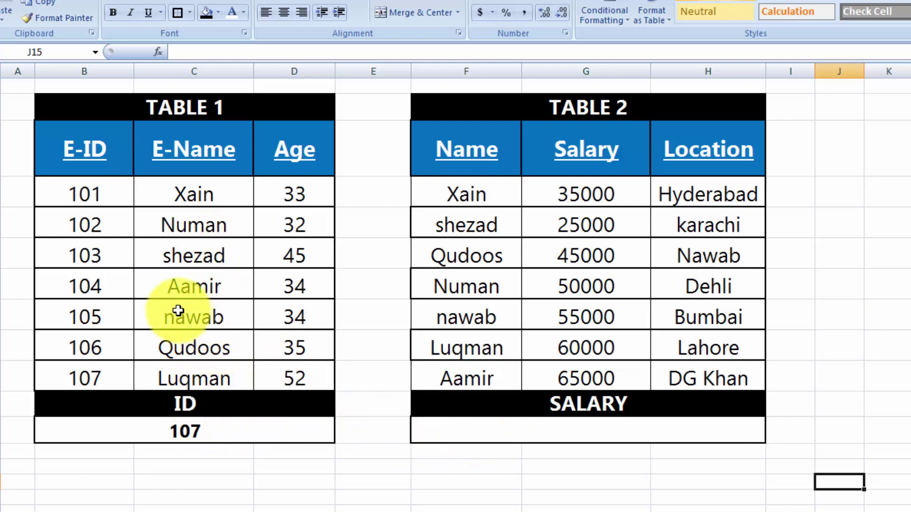
Step: Start a VLOOKUP formula in the merged cell under SALARY, using the ID in B12 as the lookup value
{"action": "left_click", "coordinate": [534, 434]}
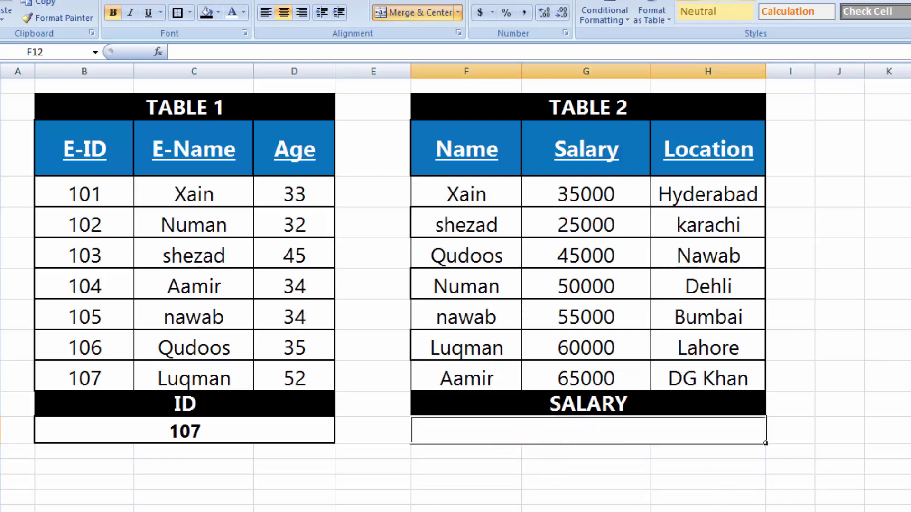
{"action": "type", "text": "="}
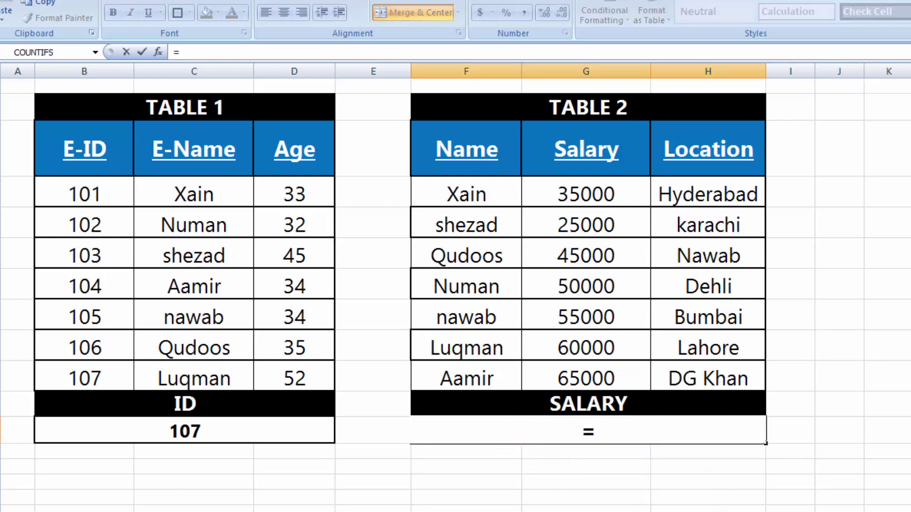
{"action": "type", "text": "vlook"}
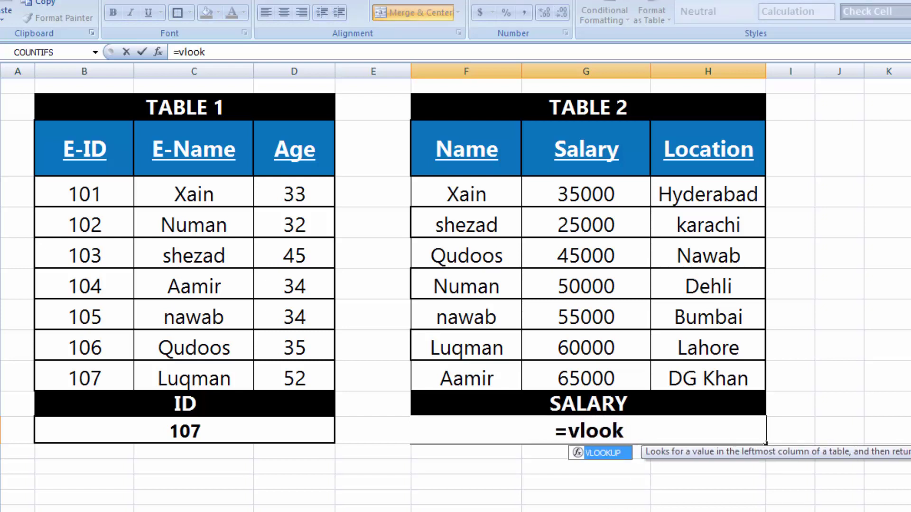
{"action": "type", "text": "up"}
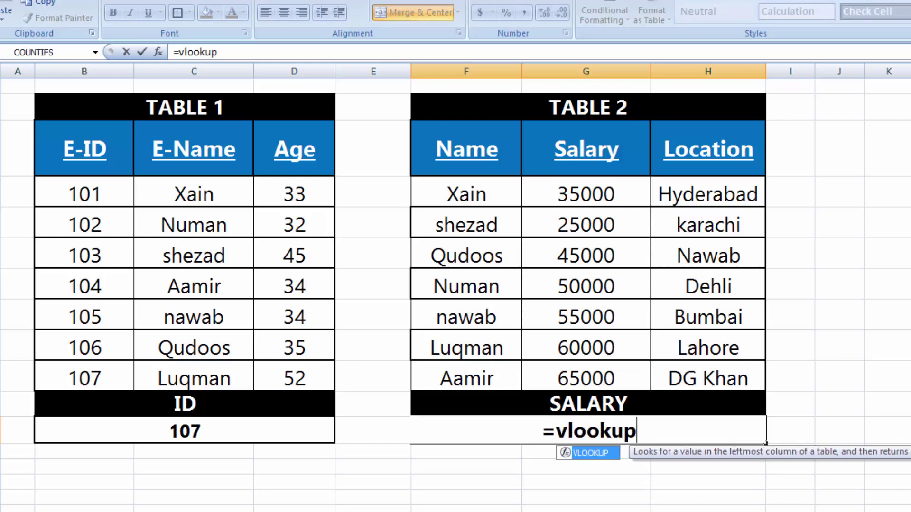
{"action": "type", "text": "("}
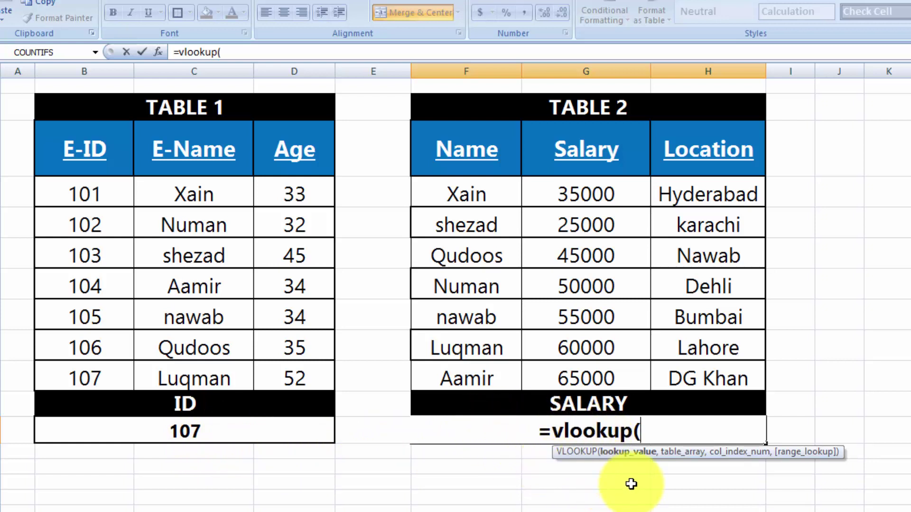
{"action": "left_click", "coordinate": [210, 433]}
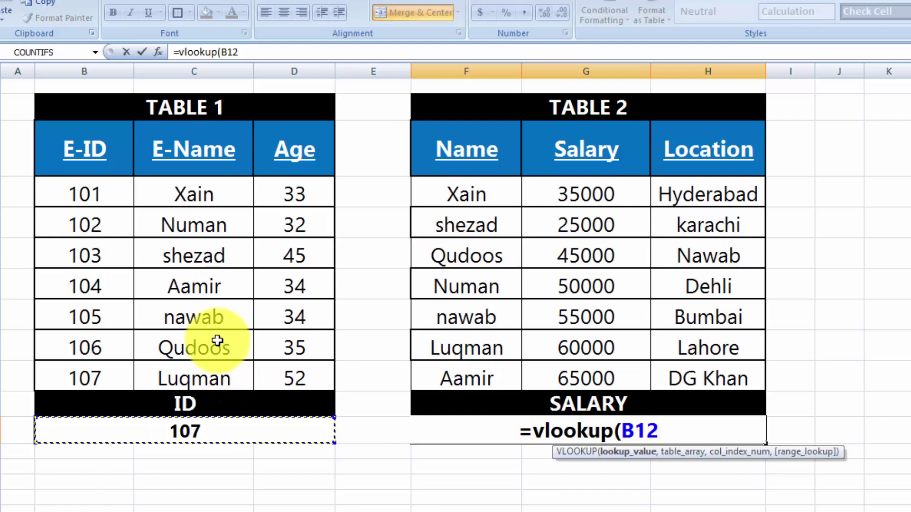
{"action": "type", "text": ","}
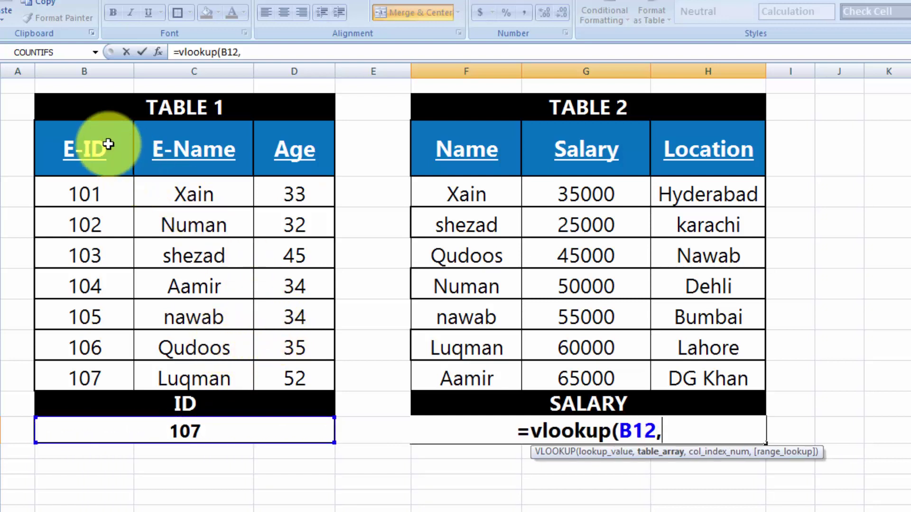
Step: Complete the VLOOKUP with Table 1's range B3:D10 as table array, column index 2 and 0 for an exact match
{"action": "left_click_drag", "start_coordinate": [96, 146], "coordinate": [268, 379]}
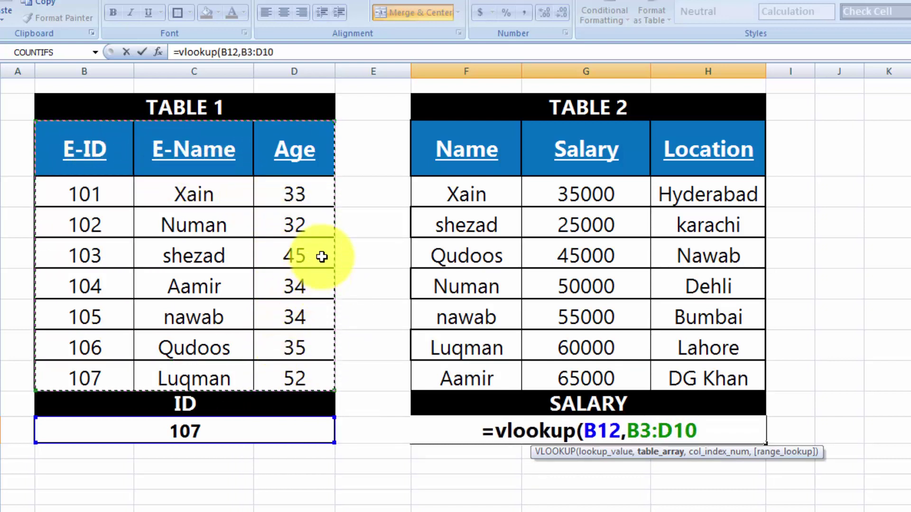
{"action": "type", "text": ","}
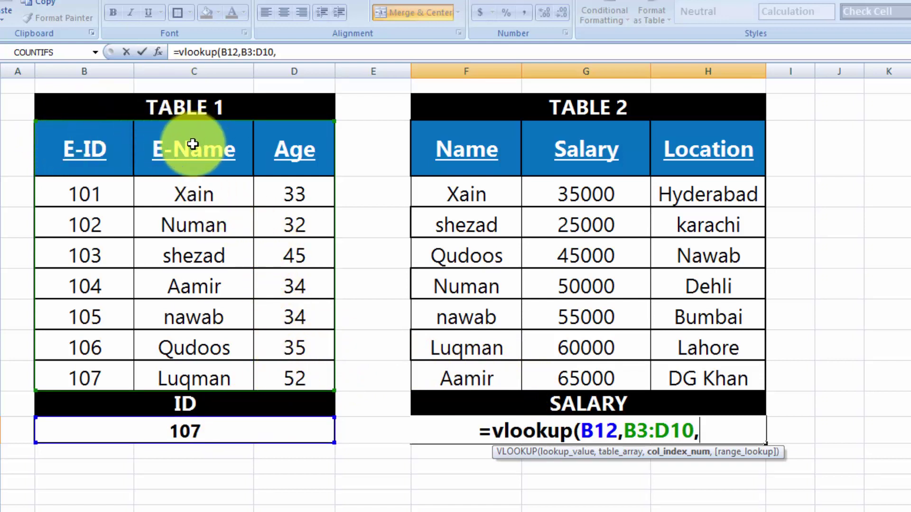
{"action": "type", "text": "2"}
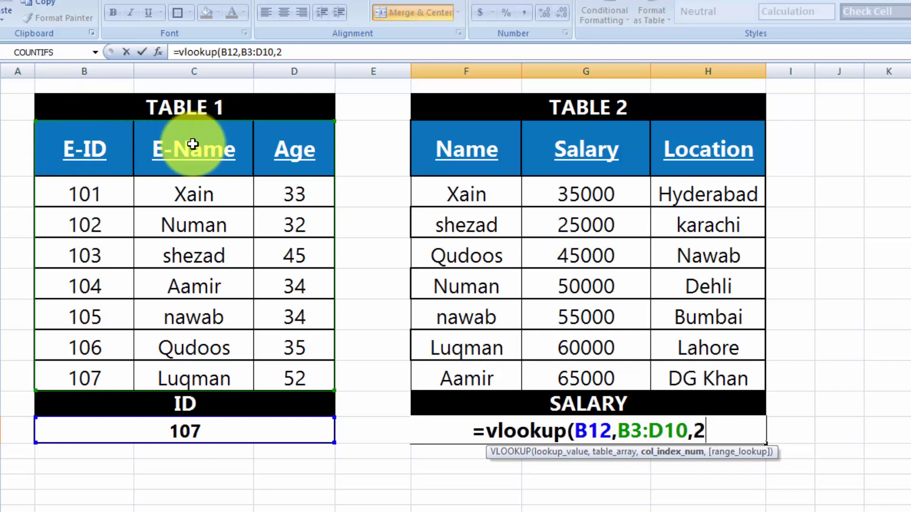
{"action": "type", "text": ","}
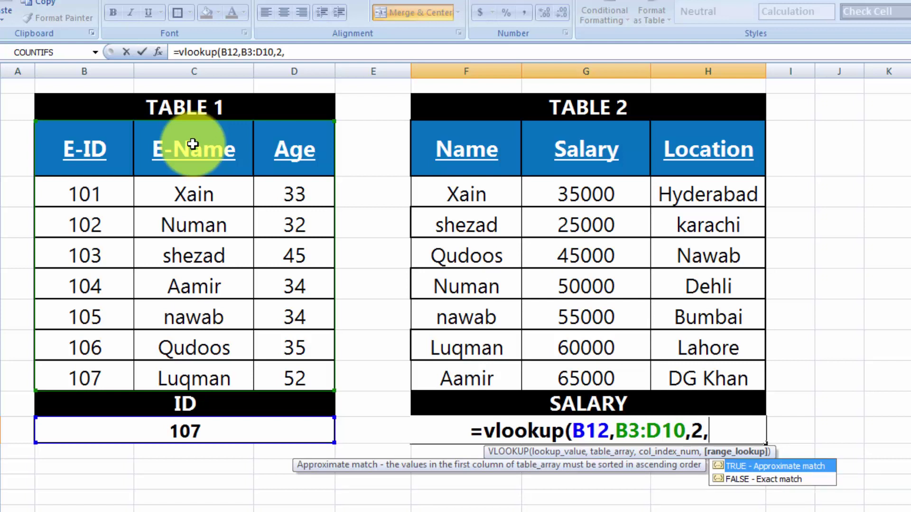
{"action": "type", "text": "0"}
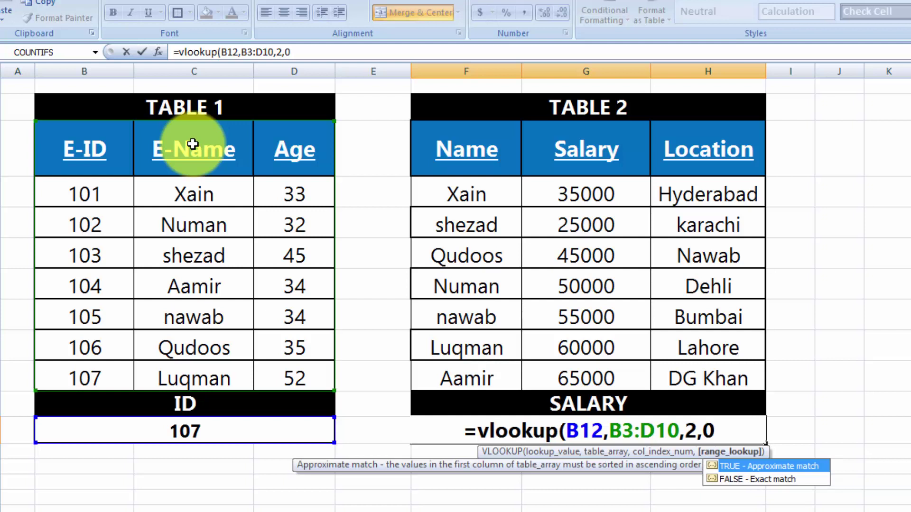
{"action": "type", "text": ")"}
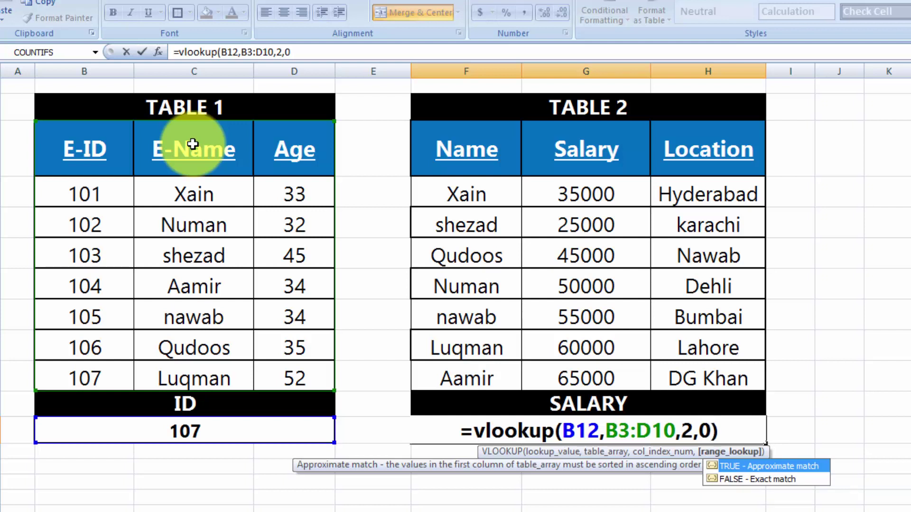
{"action": "key", "text": "Return"}
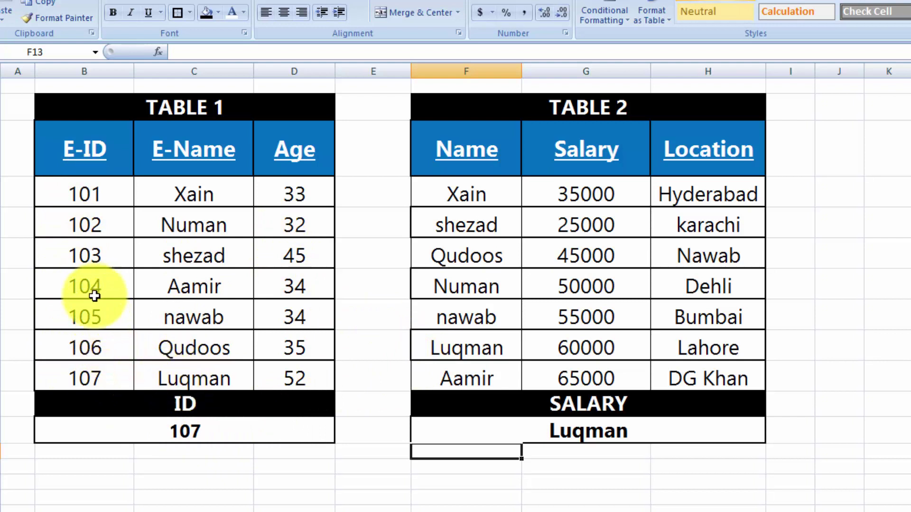
Step: Test the lookup by setting the ID in B12 to 104 and 103 in turn
{"action": "left_click", "coordinate": [123, 428]}
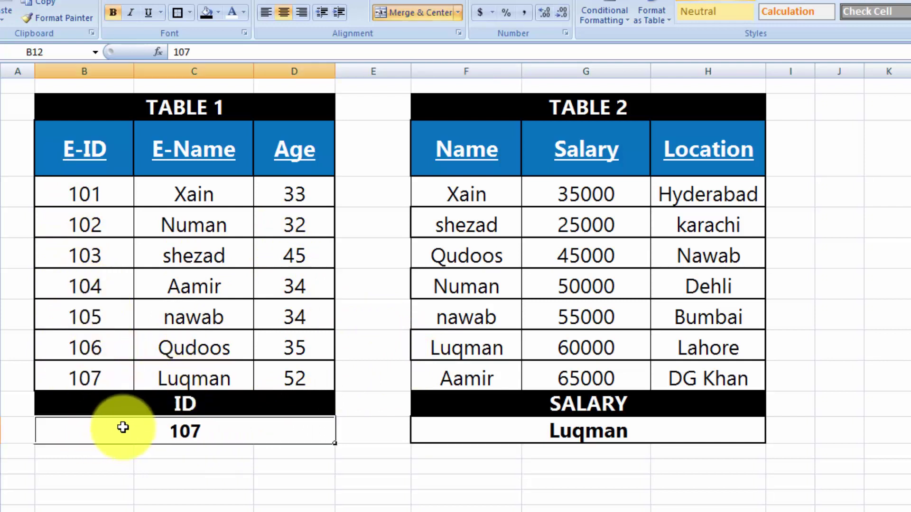
{"action": "type", "text": "104"}
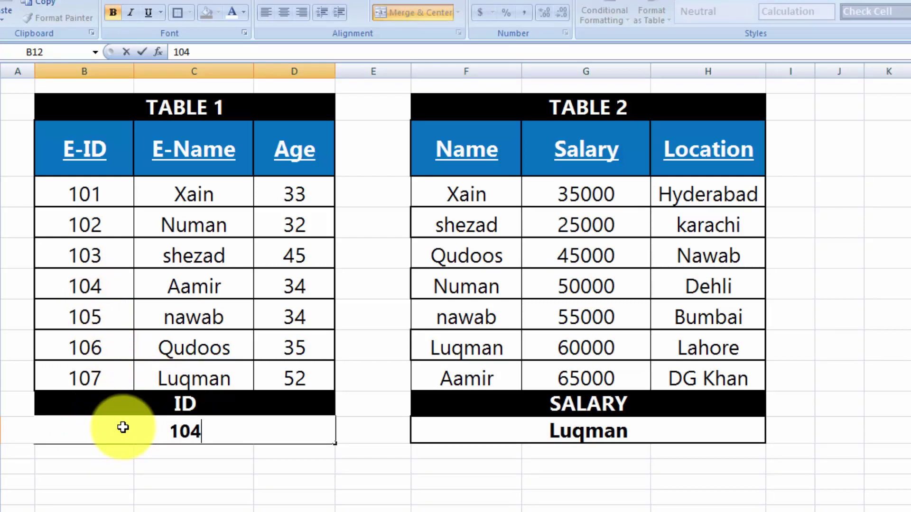
{"action": "key", "text": "Tab"}
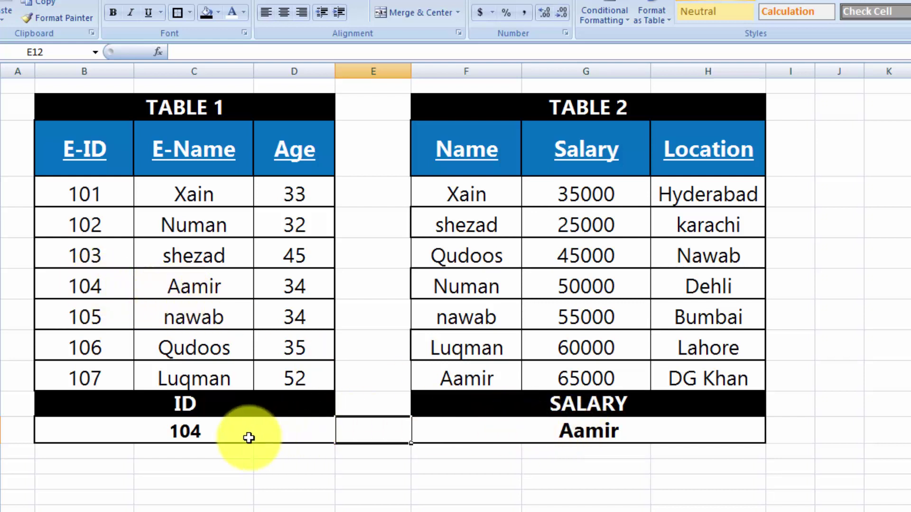
{"action": "left_click", "coordinate": [190, 427]}
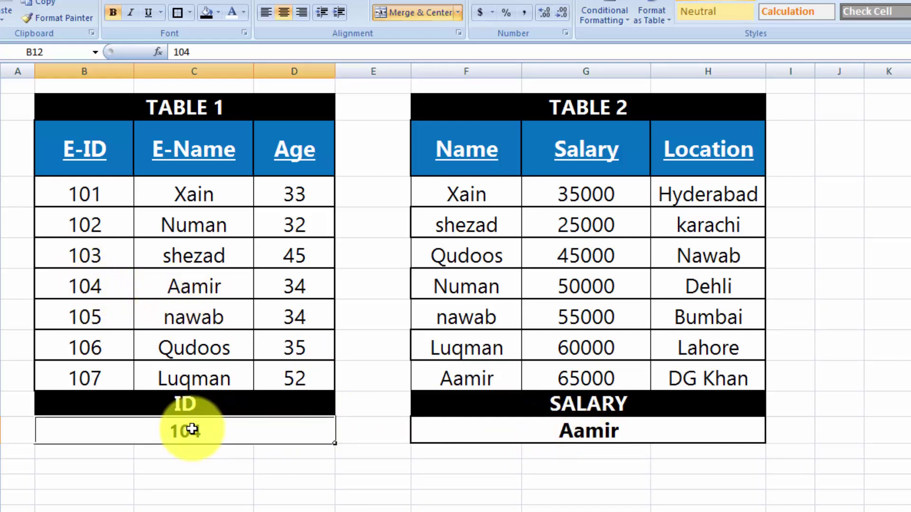
{"action": "type", "text": "1"}
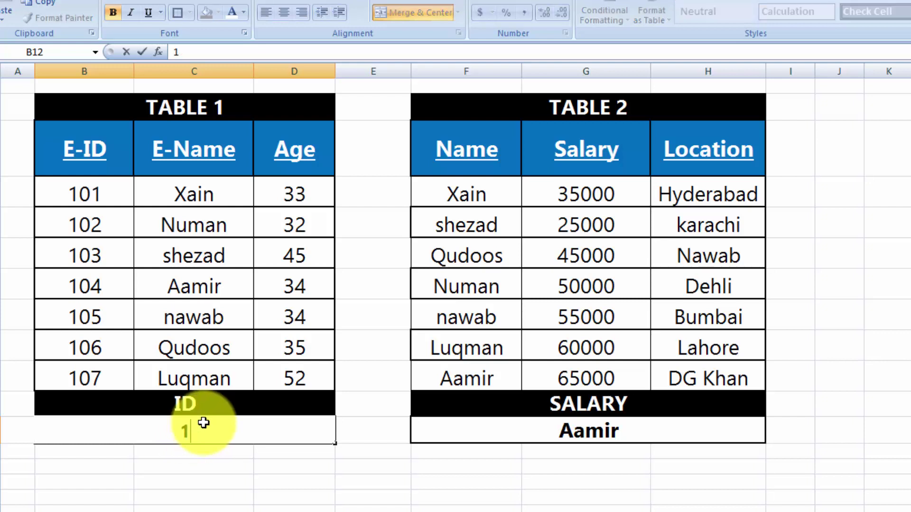
{"action": "type", "text": "03"}
{"action": "key", "text": "Tab"}
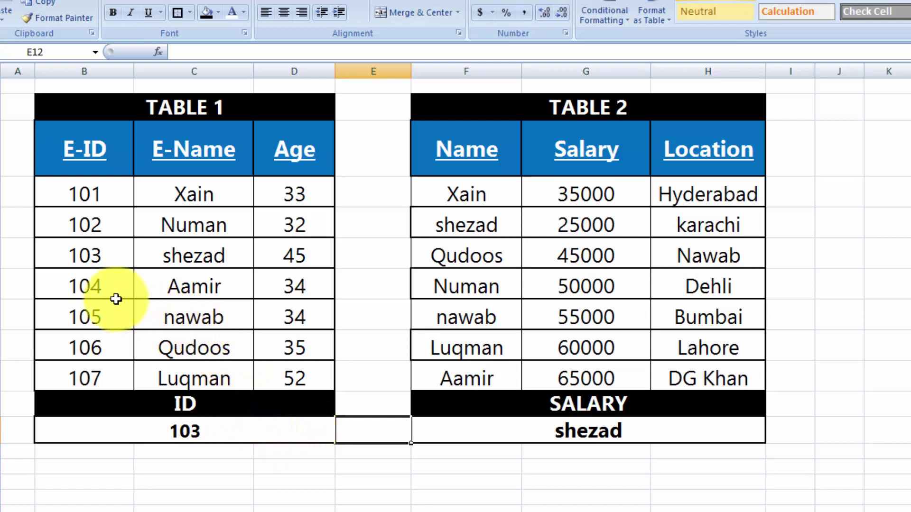
Step: Set the lookup ID in the merged cell B12 below Table 1 to 106
{"action": "left_click", "coordinate": [186, 425]}
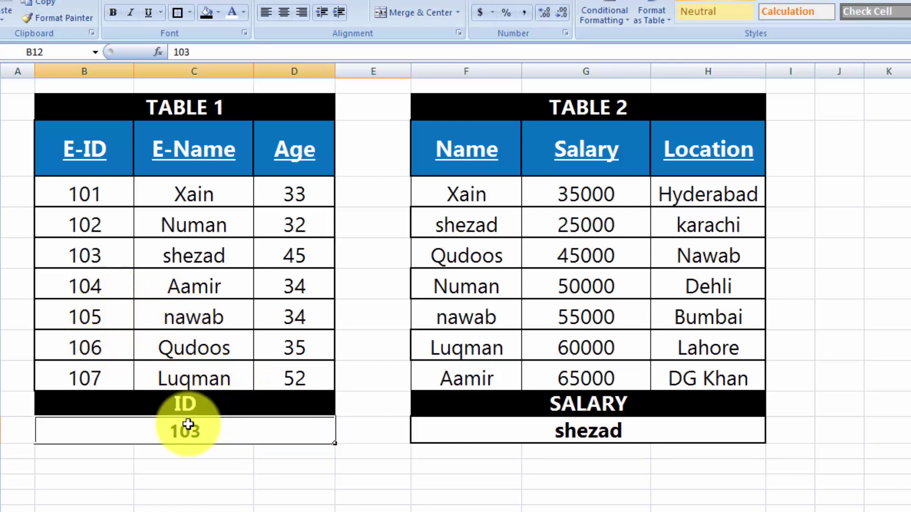
{"action": "type", "text": "10"}
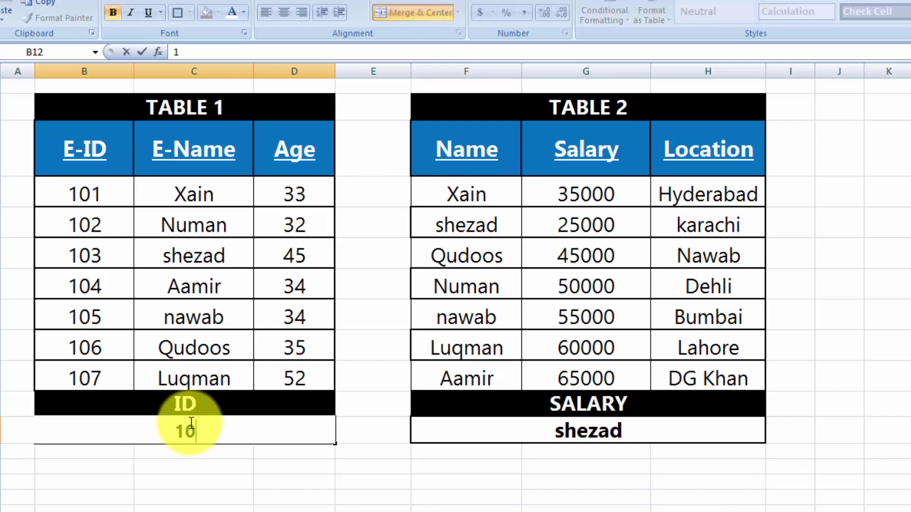
{"action": "type", "text": "6"}
{"action": "key", "text": "Tab"}
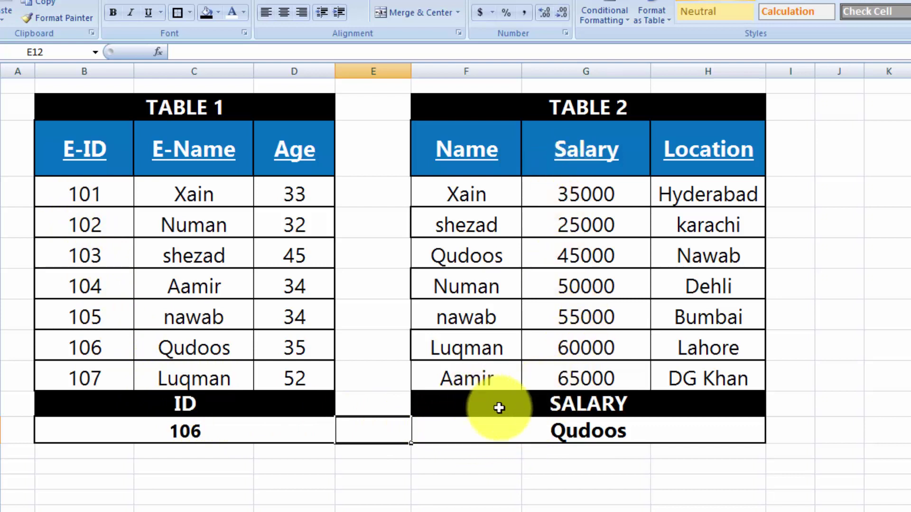
Step: Edit the formula under SALARY, adding an outer VLOOKUP before the existing one so the existing lookup serves as its lookup value
{"action": "left_click", "coordinate": [561, 434]}
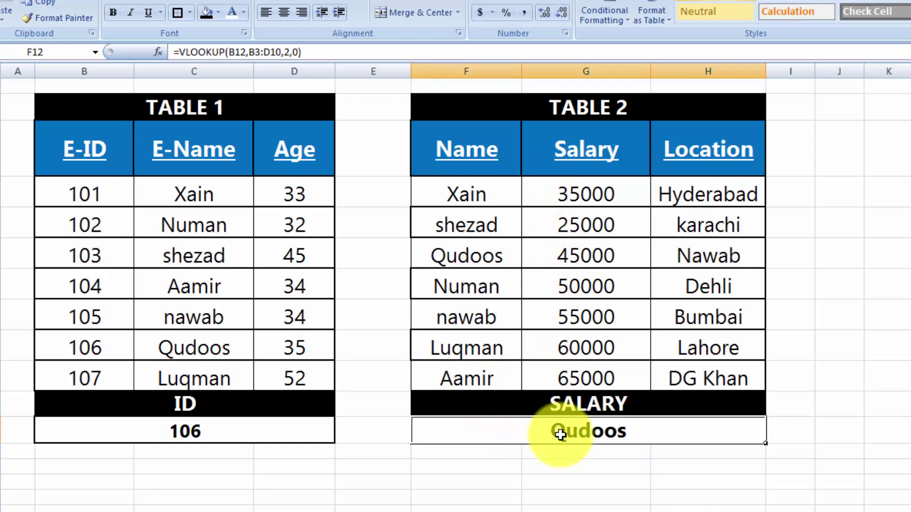
{"action": "double_click", "coordinate": [560, 435]}
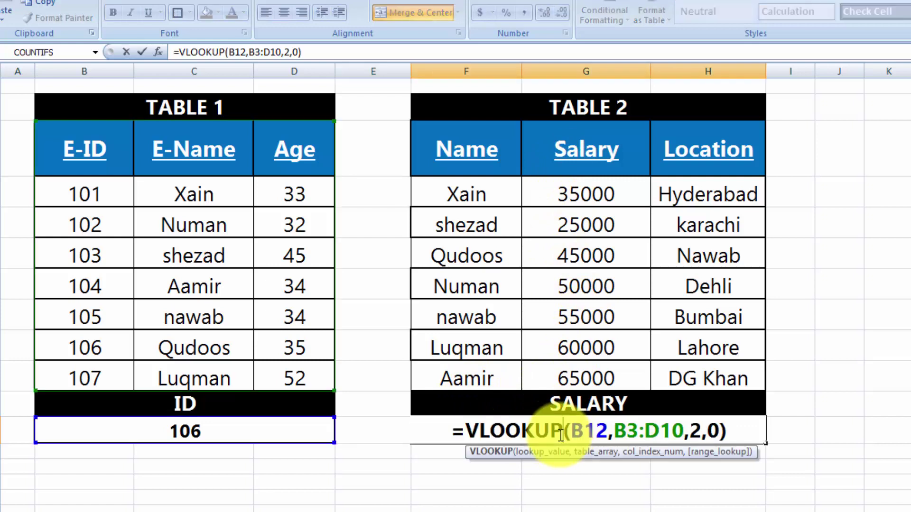
{"action": "left_click", "coordinate": [470, 429]}
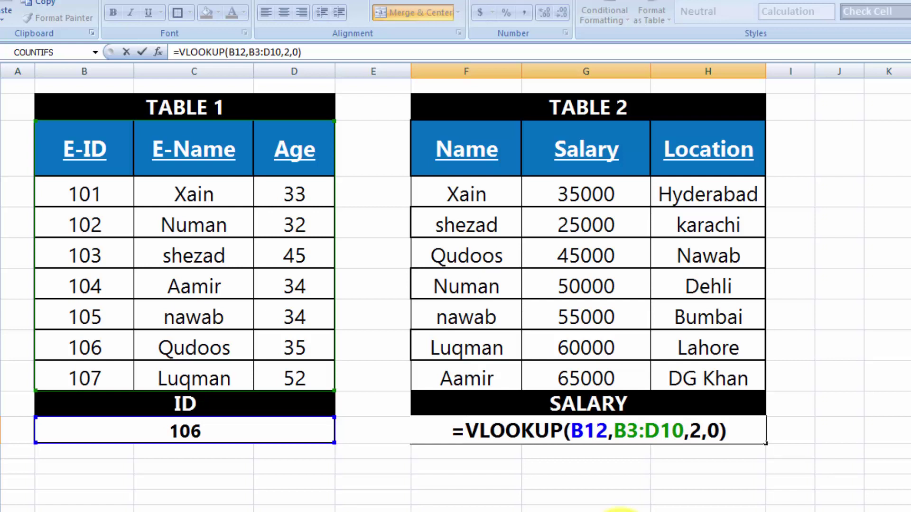
{"action": "type", "text": "vlook"}
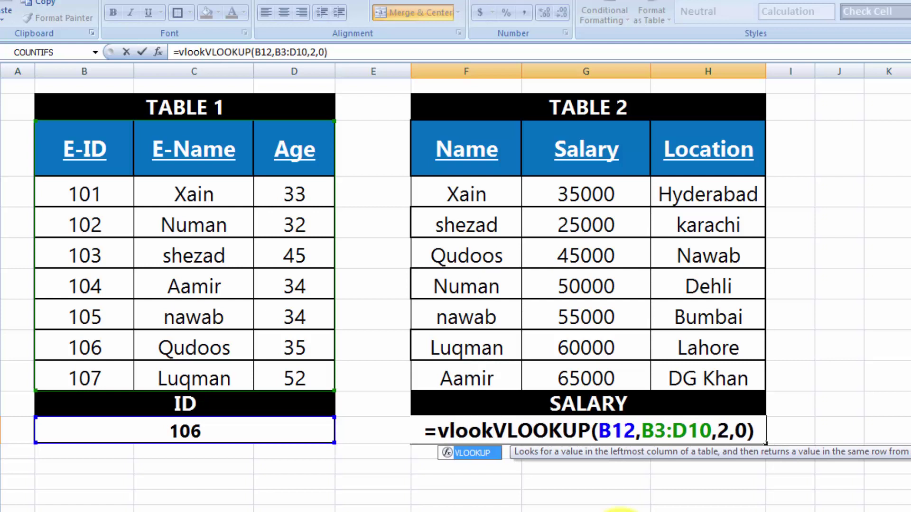
{"action": "type", "text": "up"}
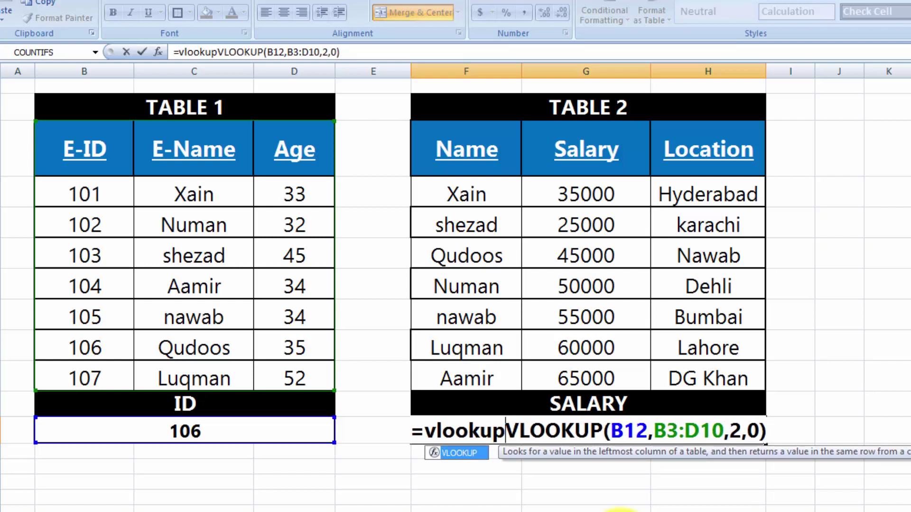
{"action": "type", "text": ")"}
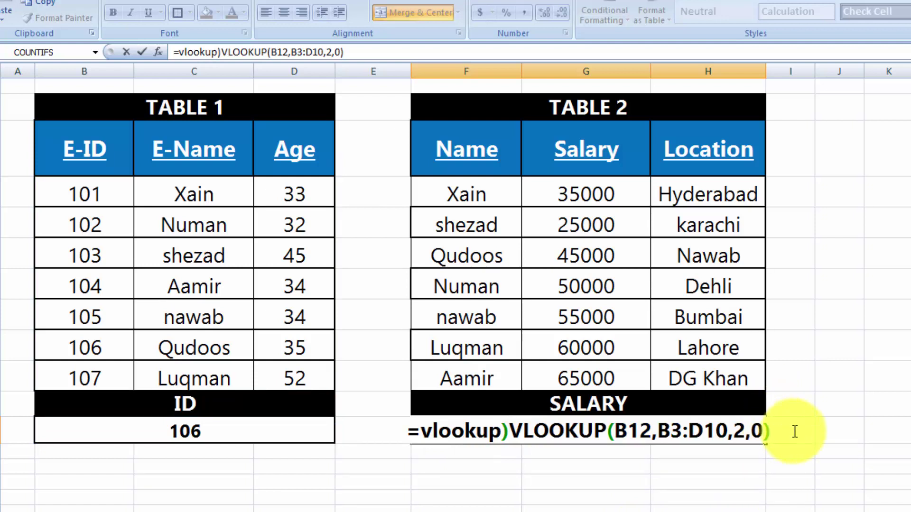
{"action": "type", "text": ","}
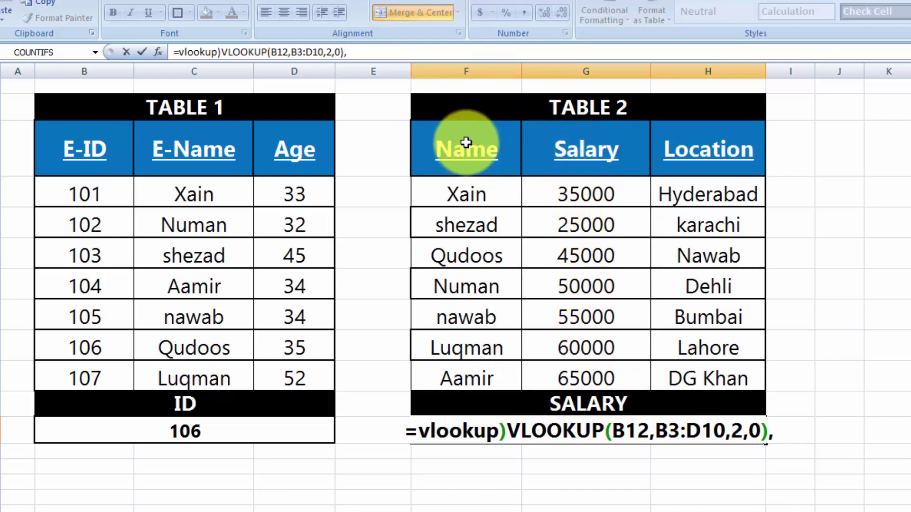
Step: Give the outer VLOOKUP Table 2's range F3:H10 as table array, column index 2 and 0 for an exact match
{"action": "left_click", "coordinate": [480, 147]}
{"action": "left_click_drag", "start_coordinate": [480, 147], "coordinate": [668, 370]}
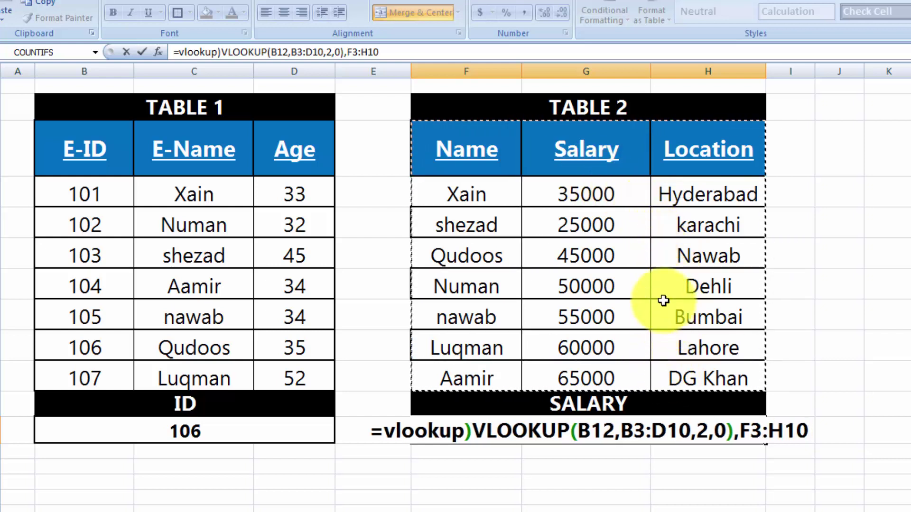
{"action": "type", "text": ","}
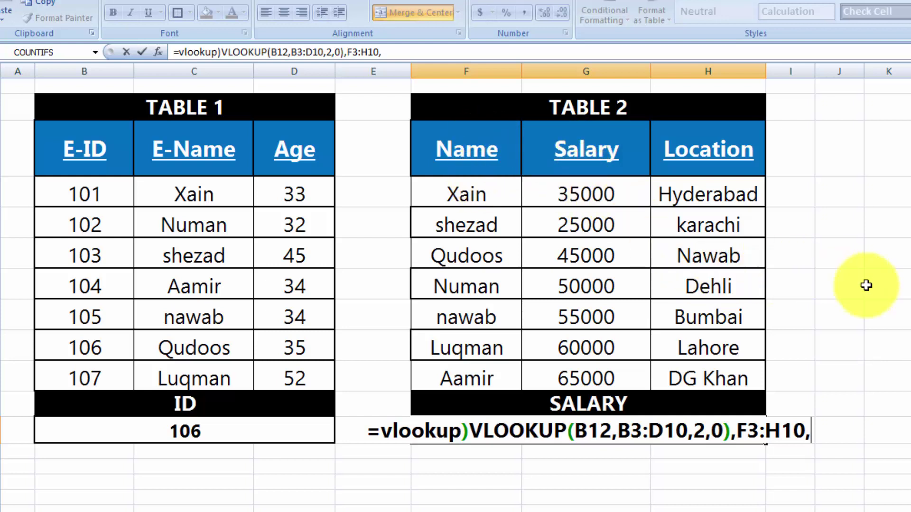
{"action": "type", "text": "2"}
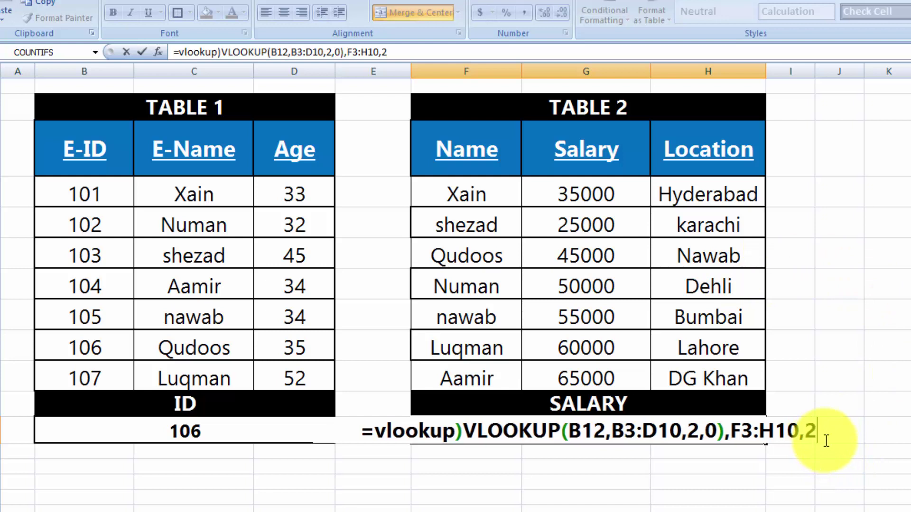
{"action": "type", "text": ","}
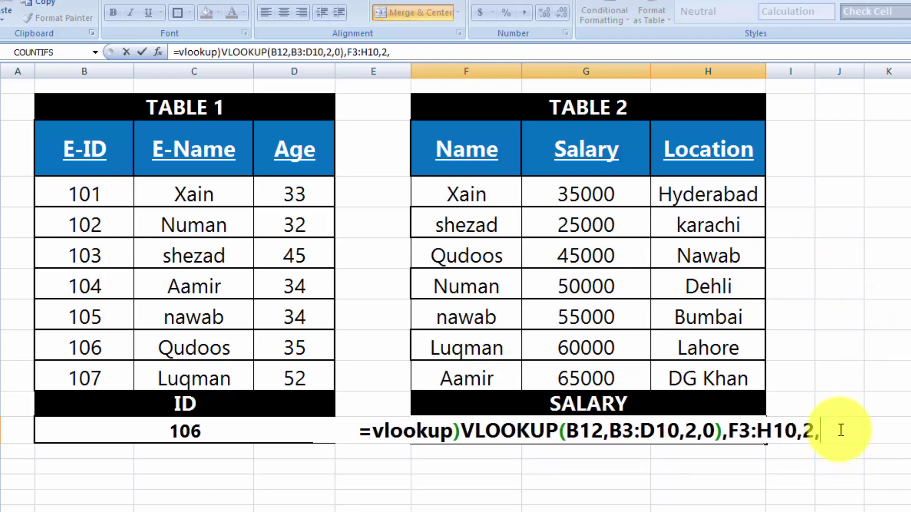
{"action": "type", "text": "0"}
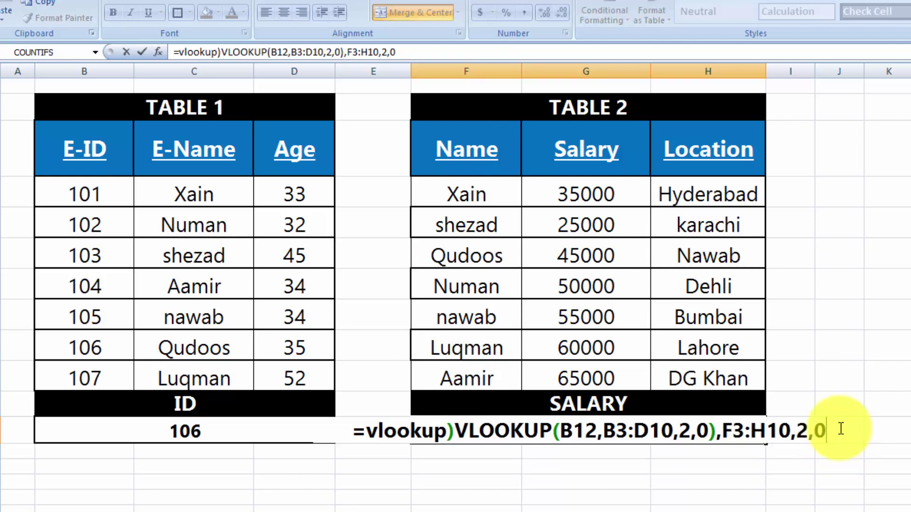
{"action": "type", "text": ")"}
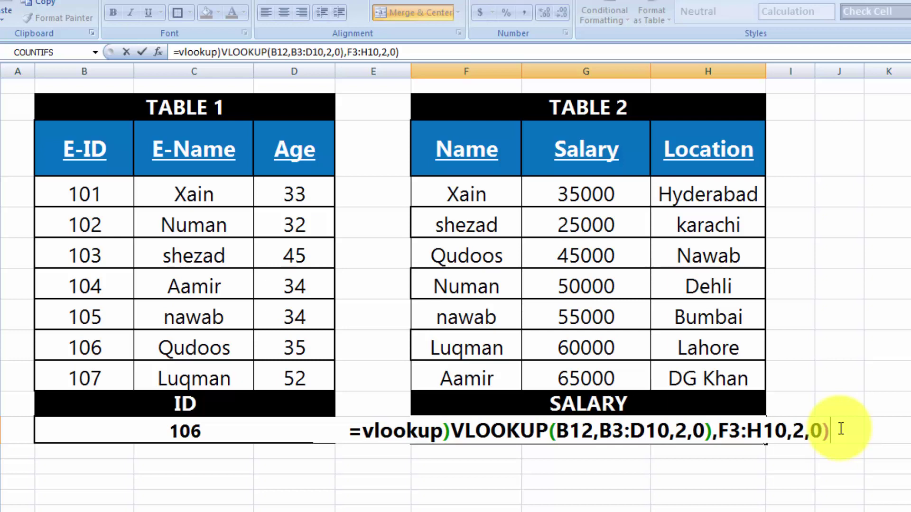
Step: Replace the wrong parenthesis after the outer VLOOKUP with an opening one and enter the formula =VLOOKUP(VLOOKUP(B12,B3:D10,2,0),F3:H10,2,0)
{"action": "key", "text": "Return"}
{"action": "key", "text": "Return"}
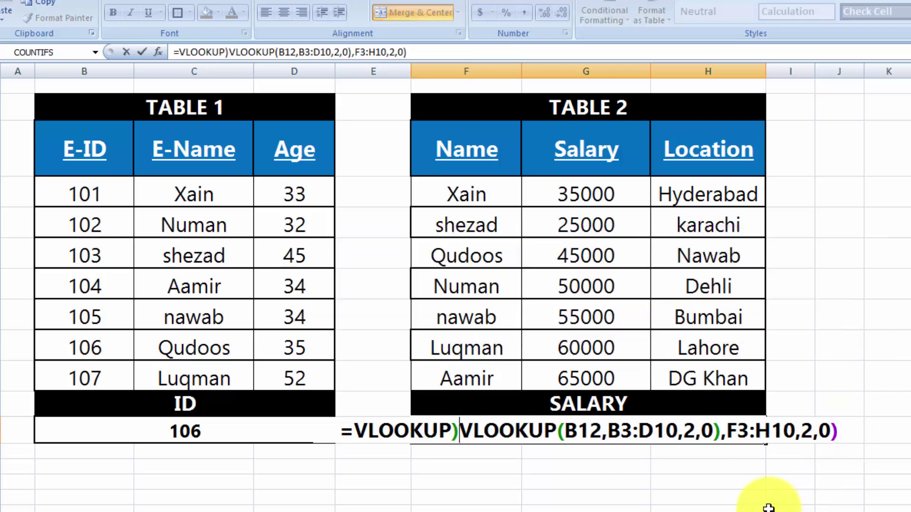
{"action": "key", "text": "Delete"}
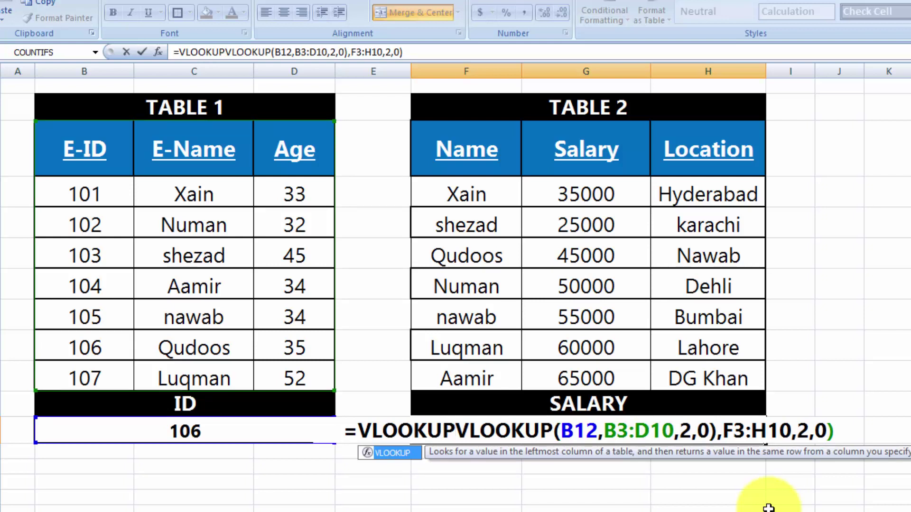
{"action": "type", "text": "("}
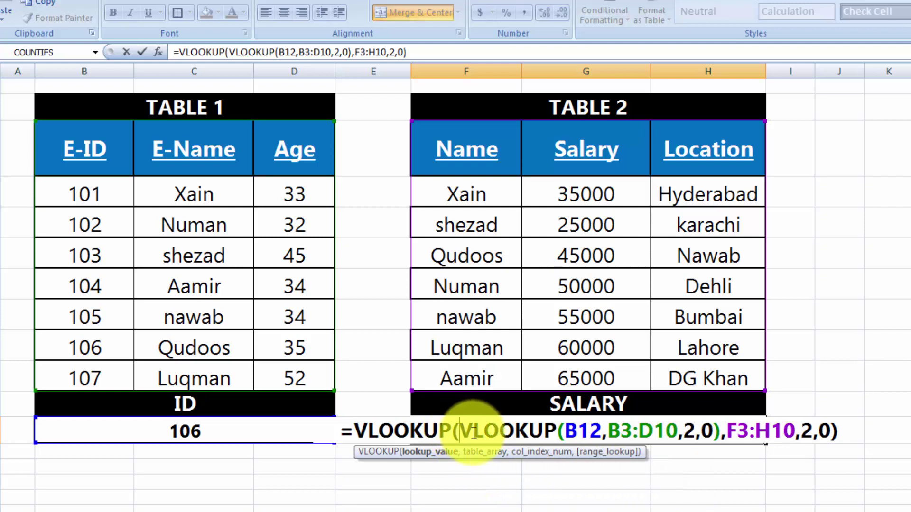
{"action": "left_click", "coordinate": [839, 430]}
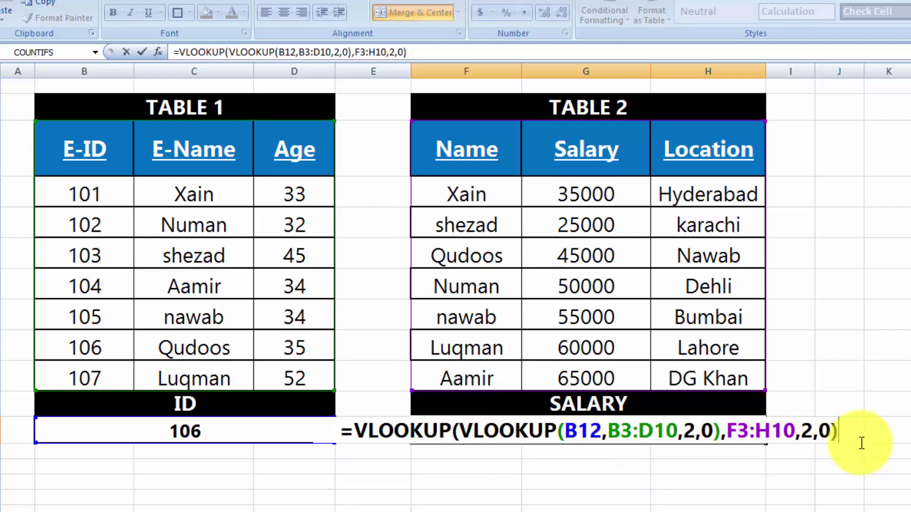
{"action": "key", "text": "Return"}
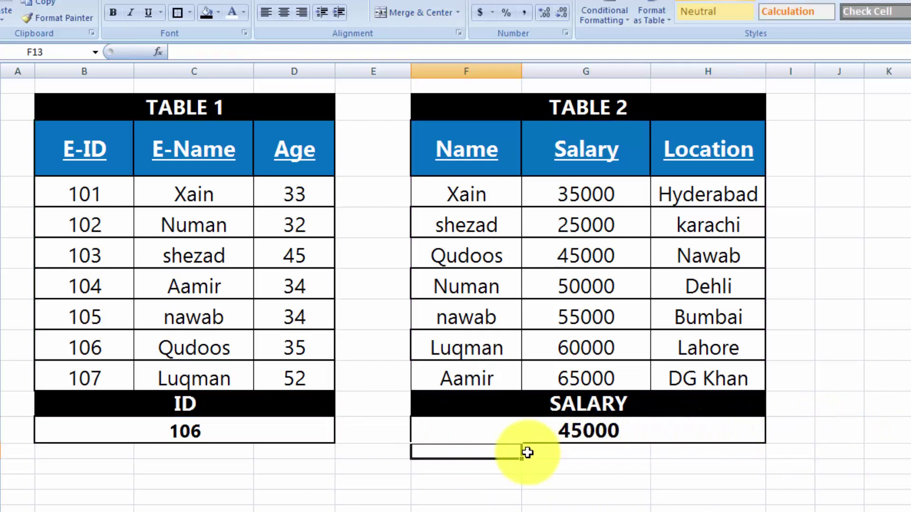
Step: Examine the nested VLOOKUP formula and its highlighted ranges in the result cell under SALARY
{"action": "left_click", "coordinate": [520, 430]}
{"action": "double_click", "coordinate": [520, 431]}
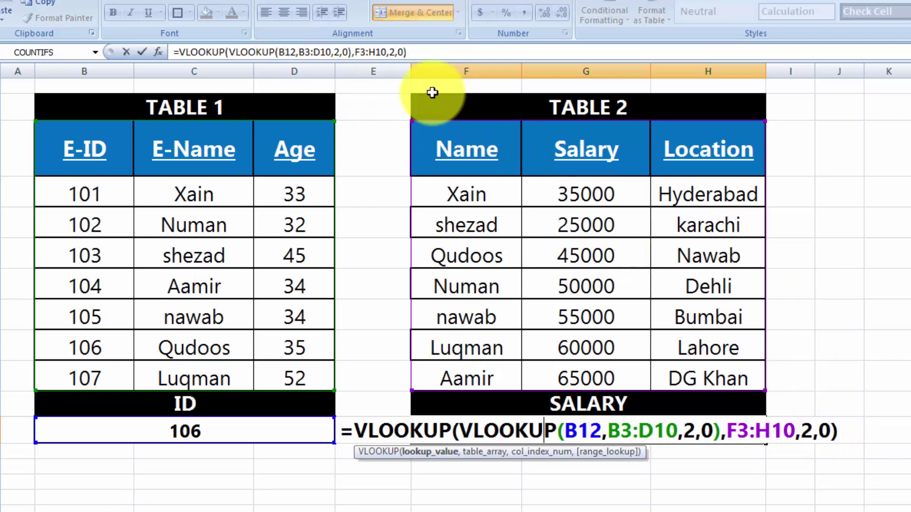
{"action": "left_click", "coordinate": [441, 55]}
{"action": "key", "text": "Return"}
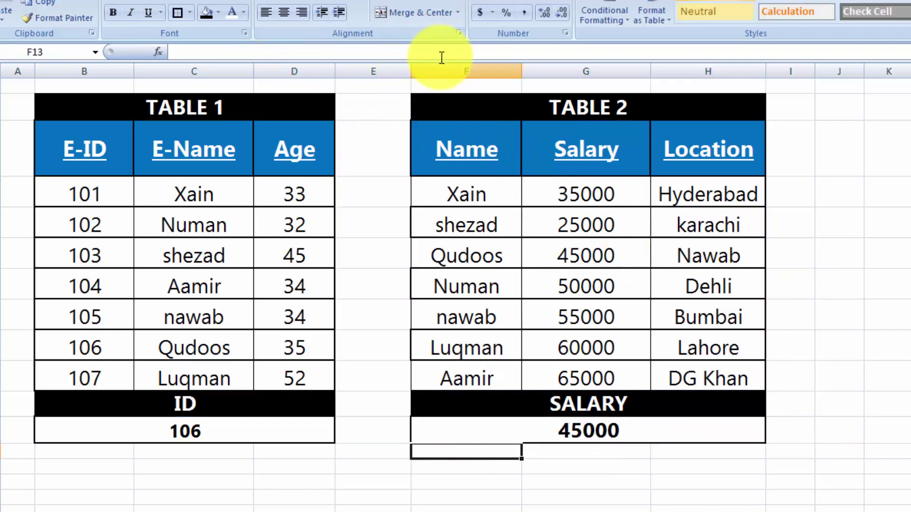
Step: Test the nested salary lookup by setting the ID in B12 to 107 and 104 in turn
{"action": "left_click", "coordinate": [217, 426]}
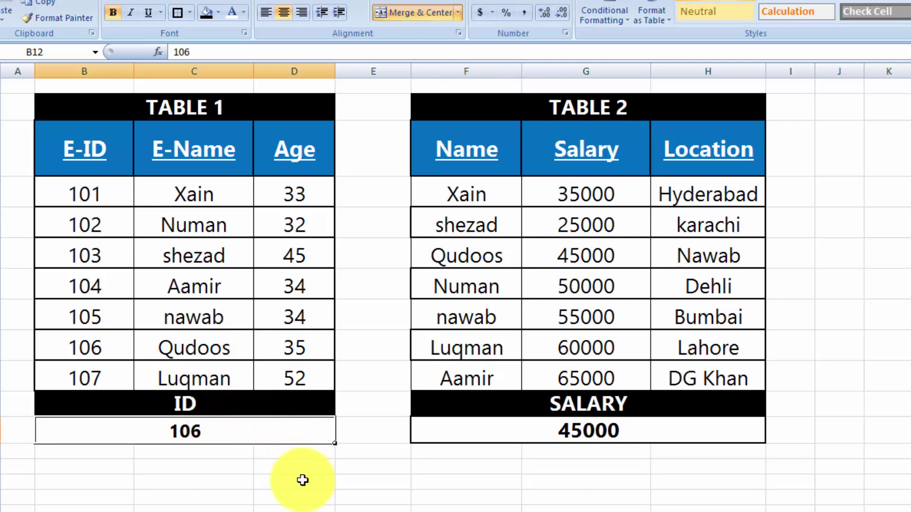
{"action": "type", "text": "1"}
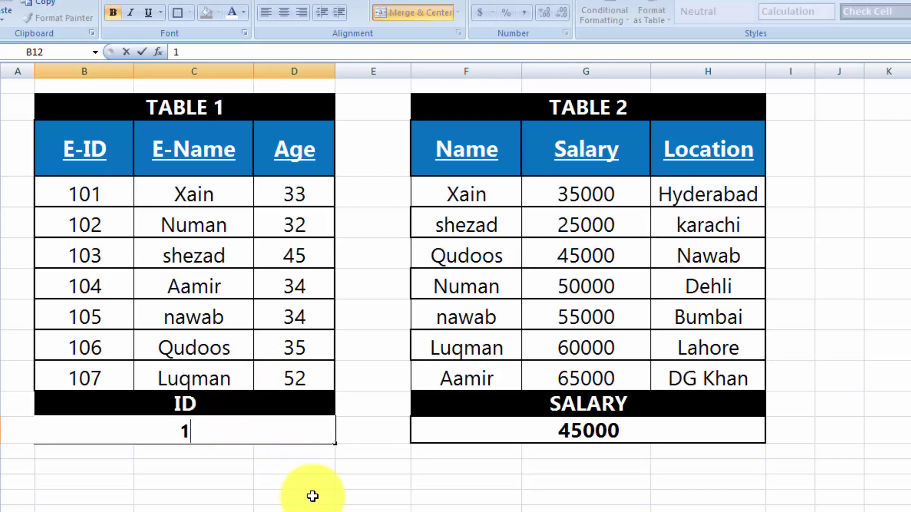
{"action": "type", "text": "07"}
{"action": "key", "text": "Return"}
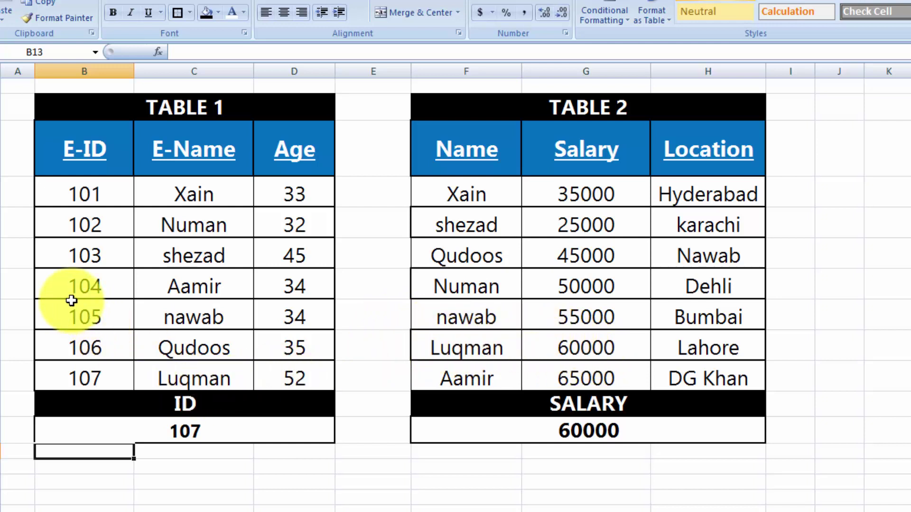
{"action": "left_click", "coordinate": [100, 427]}
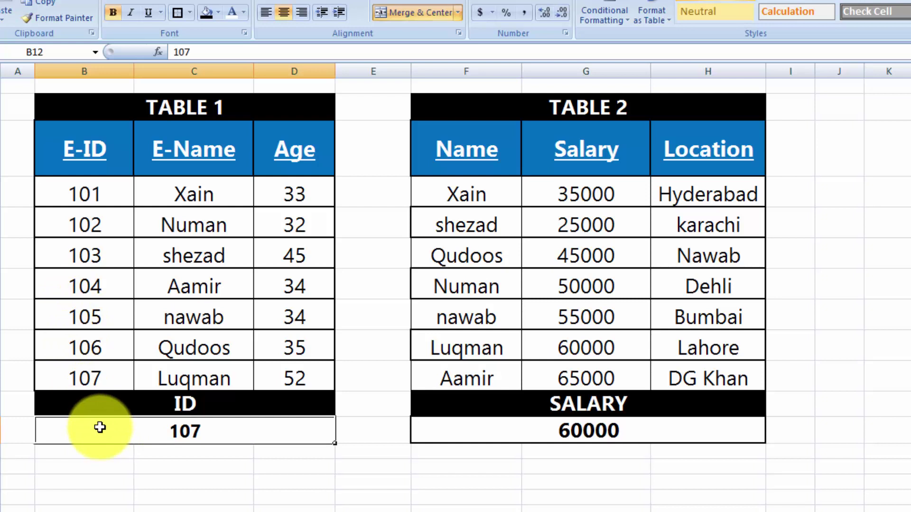
{"action": "type", "text": "10"}
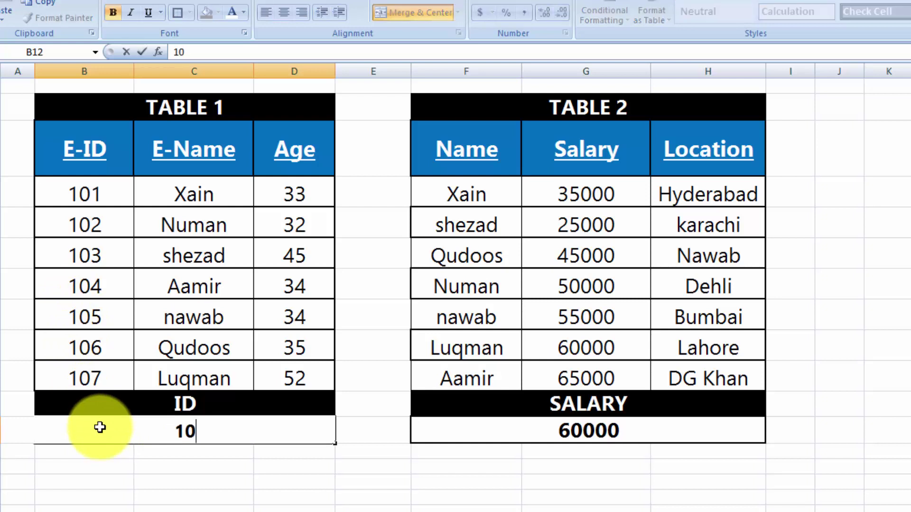
{"action": "type", "text": "4"}
{"action": "key", "text": "Tab"}
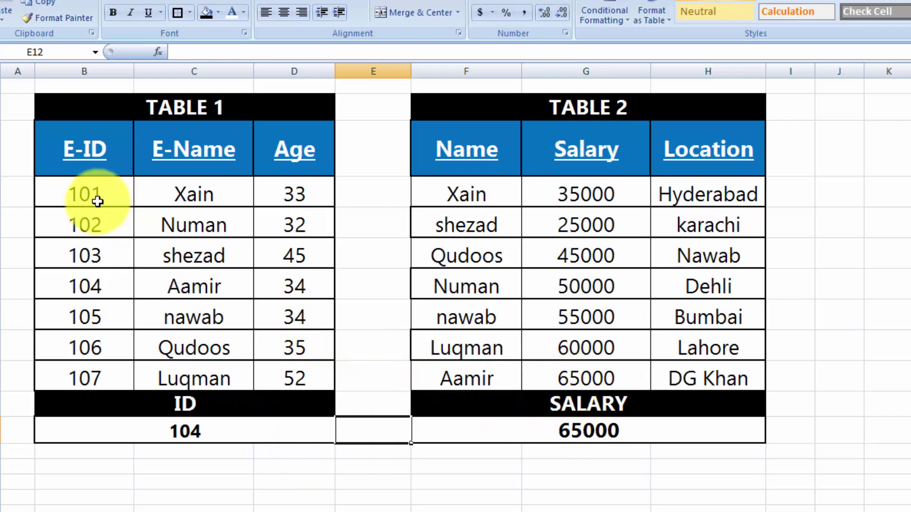
Step: Test the nested lookup further by setting the ID in B12 to 101 and 108 in turn
{"action": "left_click", "coordinate": [199, 429]}
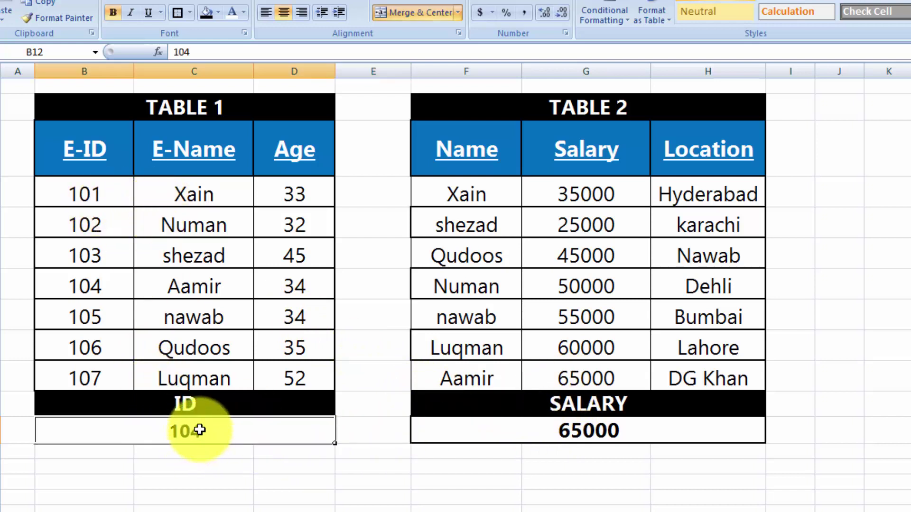
{"action": "type", "text": "101"}
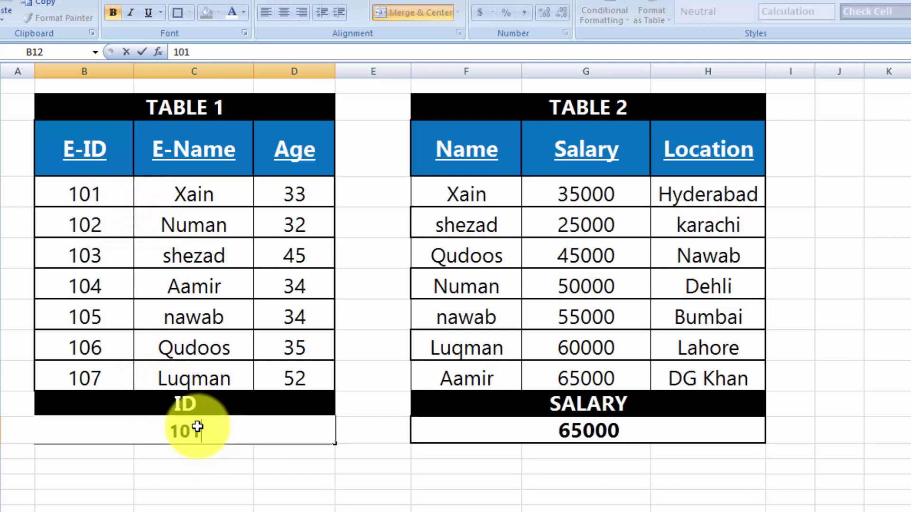
{"action": "key", "text": "Tab"}
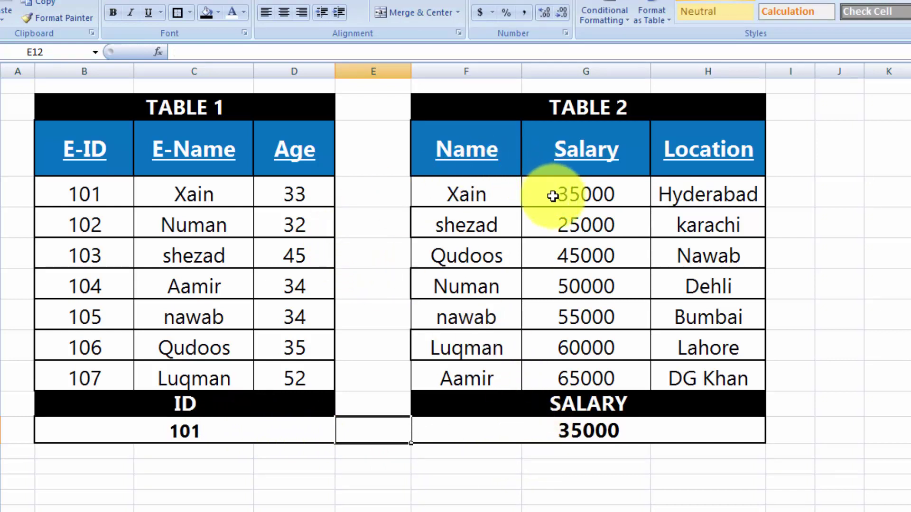
{"action": "left_click", "coordinate": [257, 426]}
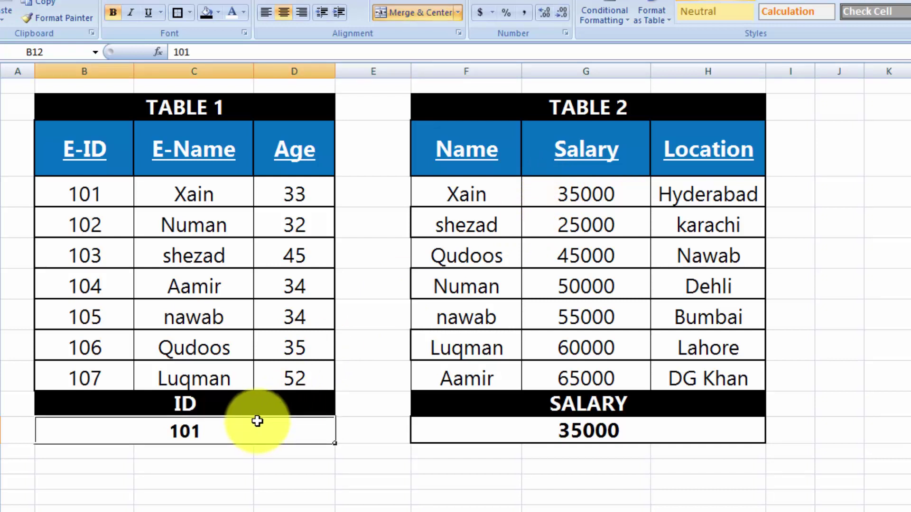
{"action": "type", "text": "108"}
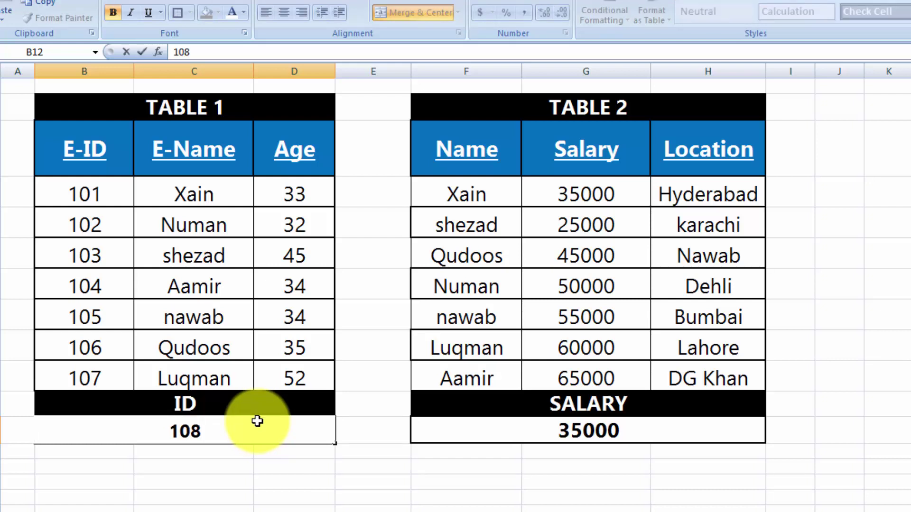
{"action": "key", "text": "Tab"}
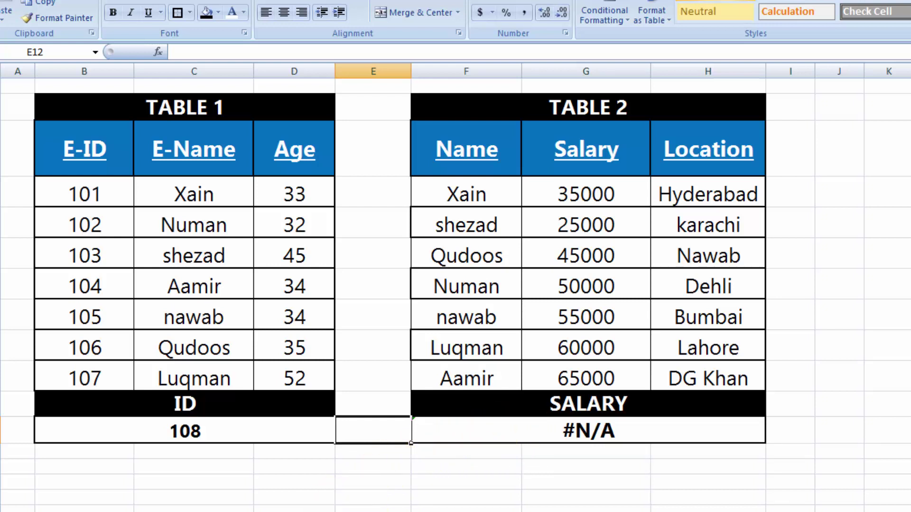
Step: Change the SALARY heading in F11 below Table 2 to LOCATION
{"action": "left_click", "coordinate": [546, 431]}
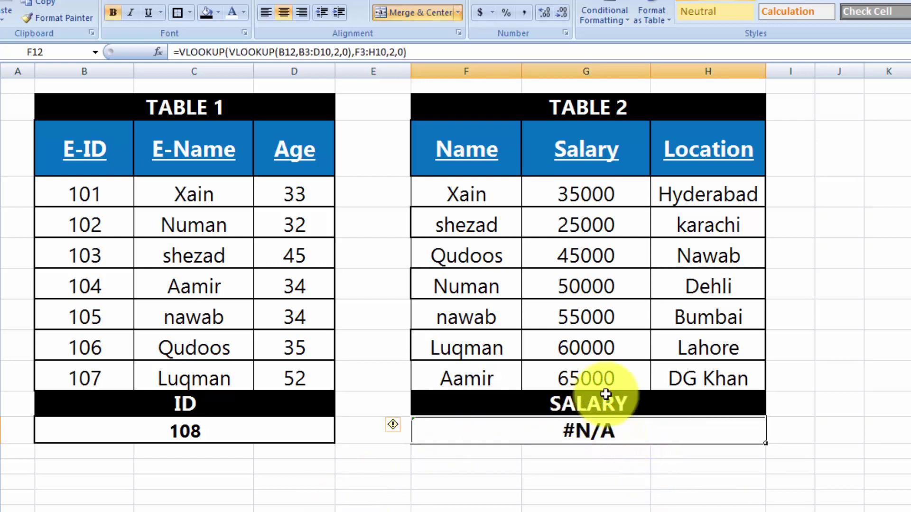
{"action": "left_click", "coordinate": [589, 401]}
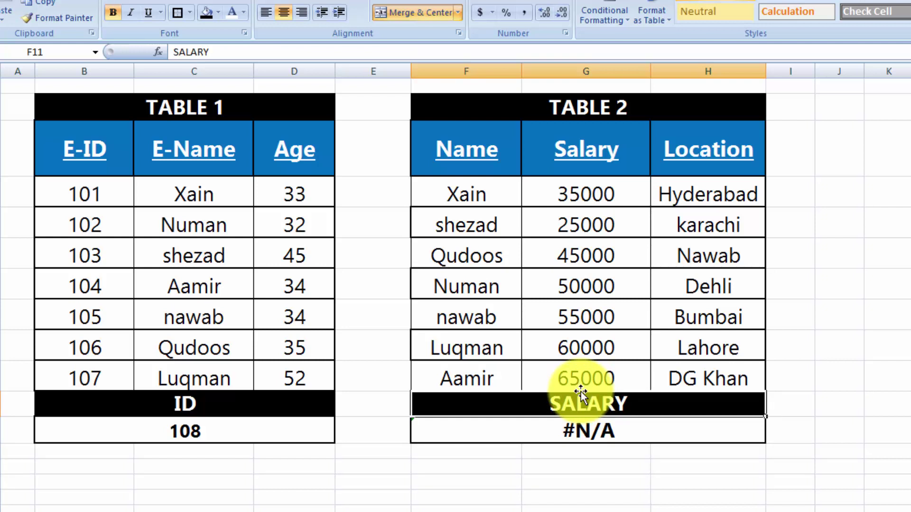
{"action": "type", "text": "LOCATION"}
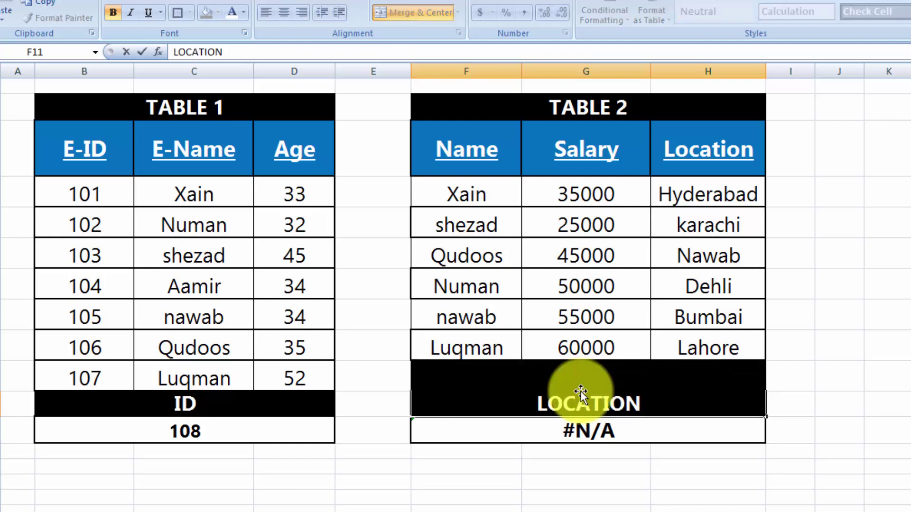
{"action": "key", "text": "Tab"}
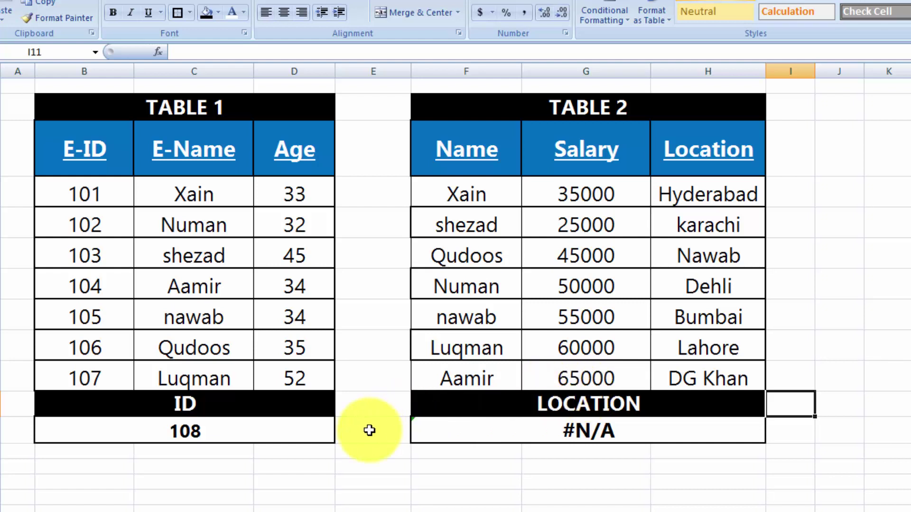
Step: Set the outer VLOOKUP's column index to 3 in F12, giving =VLOOKUP(VLOOKUP(B12,B3:D10,2,0),F3:H10,3,0)
{"action": "double_click", "coordinate": [493, 424]}
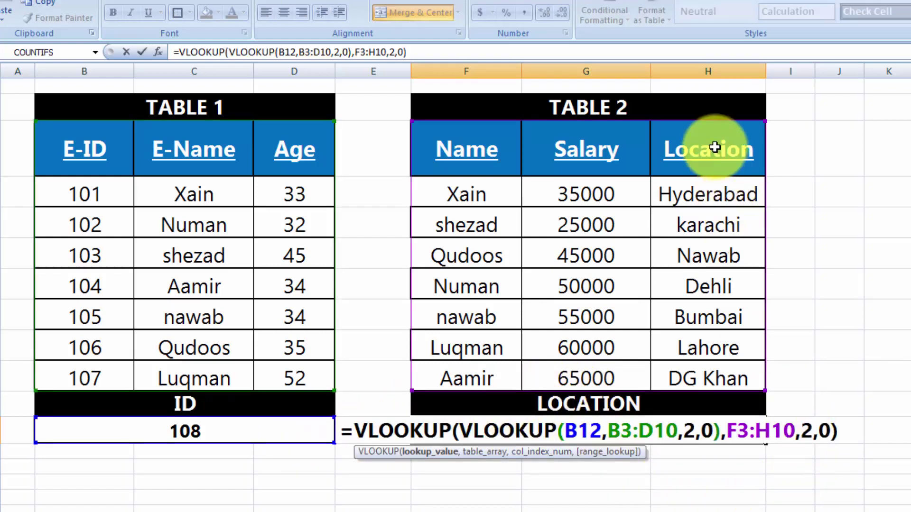
{"action": "left_click", "coordinate": [808, 430]}
{"action": "key", "text": "BackSpace"}
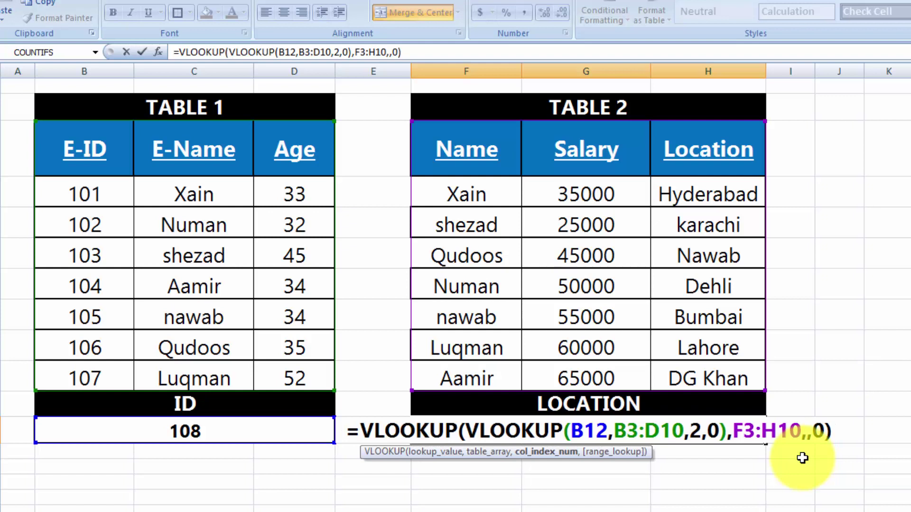
{"action": "type", "text": "3"}
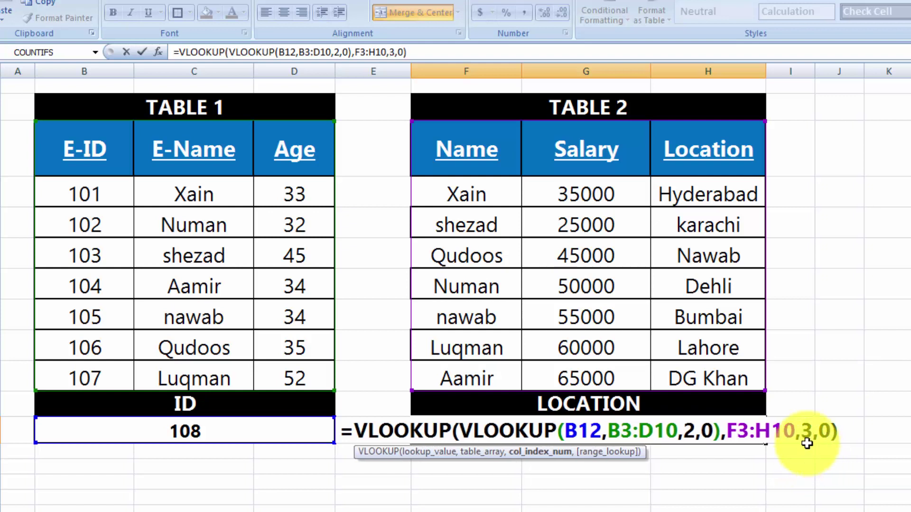
{"action": "left_click", "coordinate": [844, 433]}
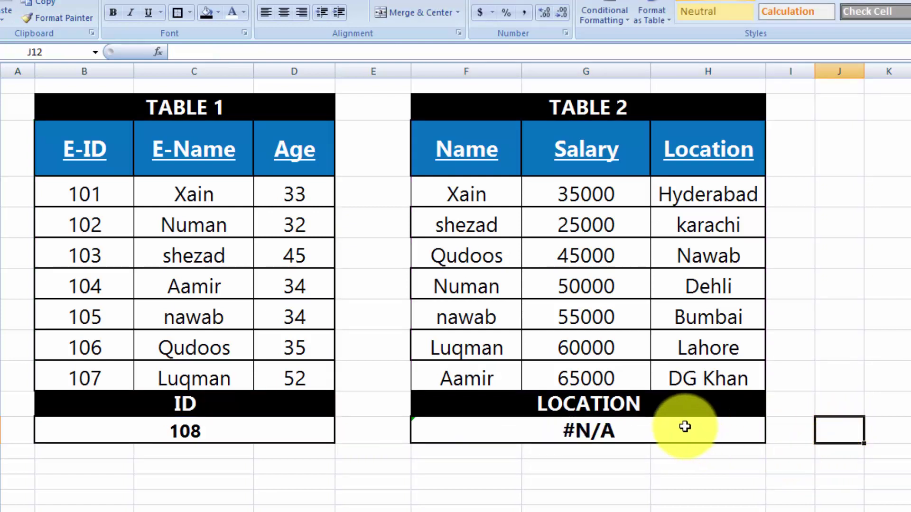
Step: Test the nested location lookup by setting the ID in B12 to 101 and 105 in turn
{"action": "left_click", "coordinate": [243, 431]}
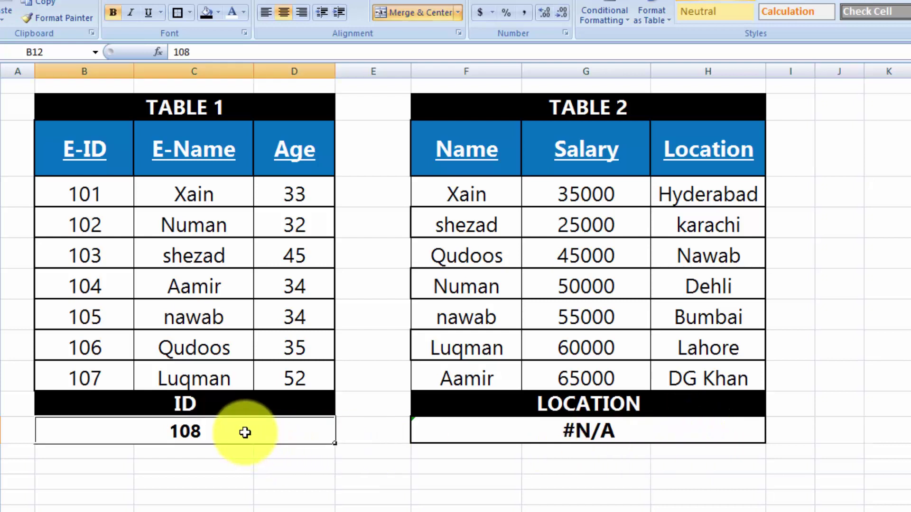
{"action": "type", "text": "10"}
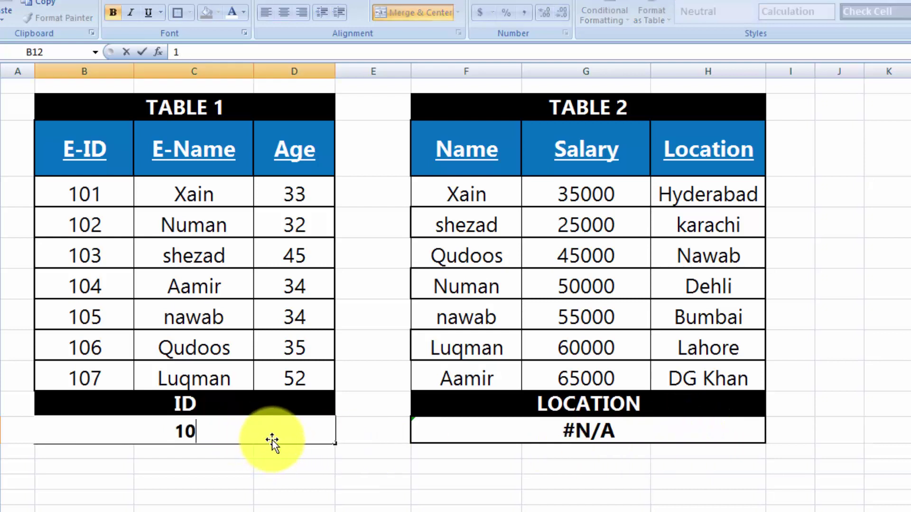
{"action": "type", "text": "1"}
{"action": "key", "text": "Return"}
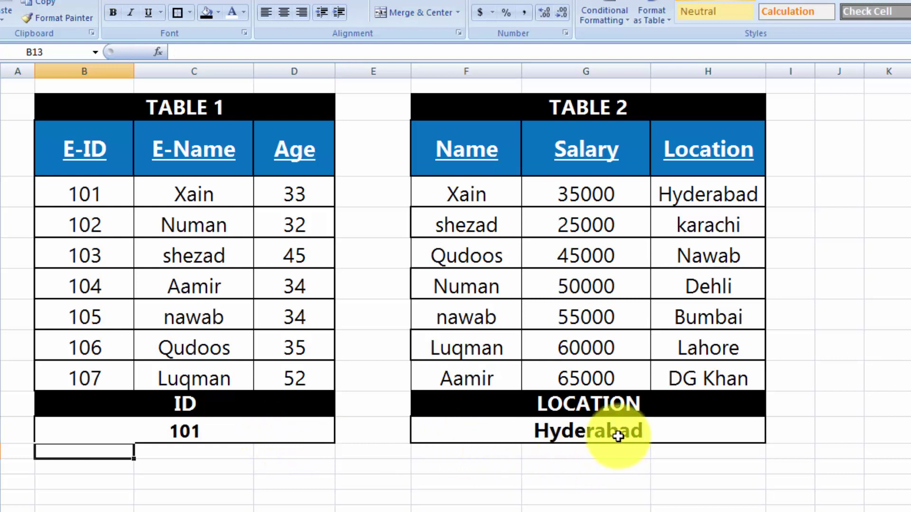
{"action": "left_click", "coordinate": [256, 429]}
{"action": "type", "text": "105"}
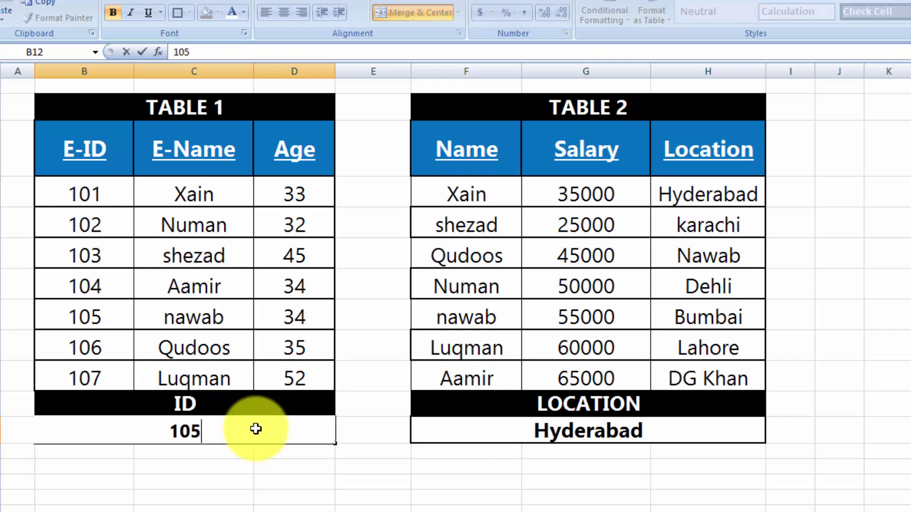
{"action": "key", "text": "Return"}
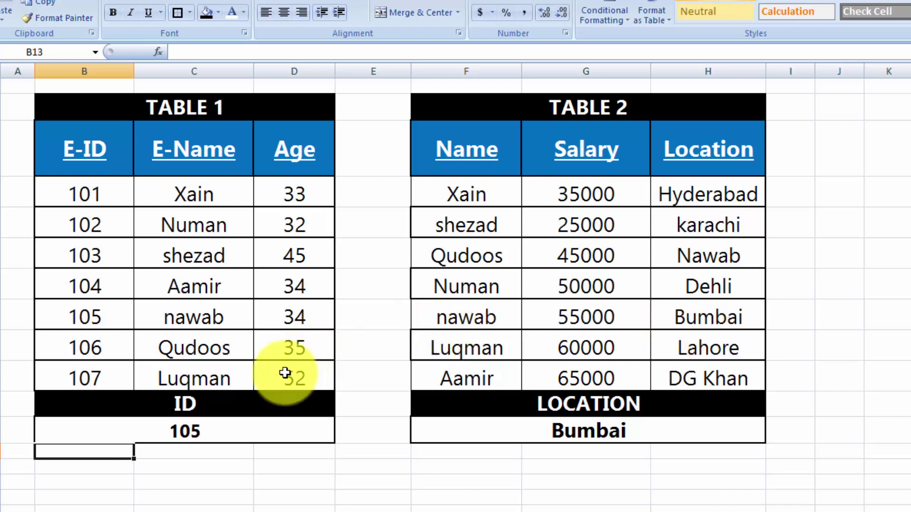
Step: Test the location lookup further by setting the ID in B12 to 106, 107 and 108 in turn
{"action": "left_click", "coordinate": [253, 428]}
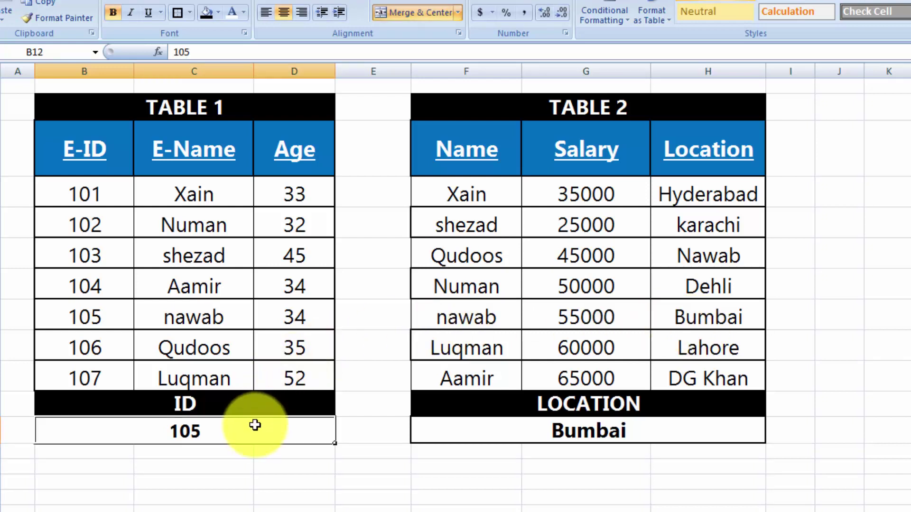
{"action": "type", "text": "106"}
{"action": "key", "text": "Tab"}
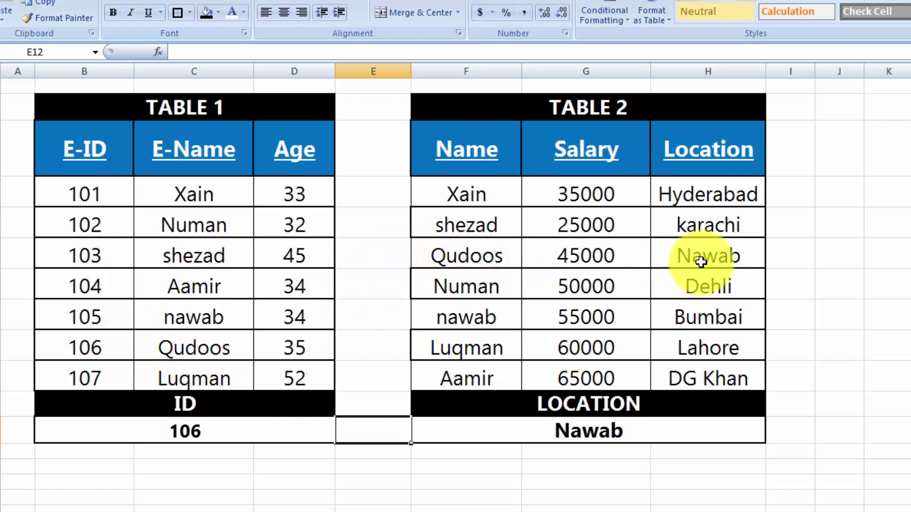
{"action": "left_click", "coordinate": [204, 433]}
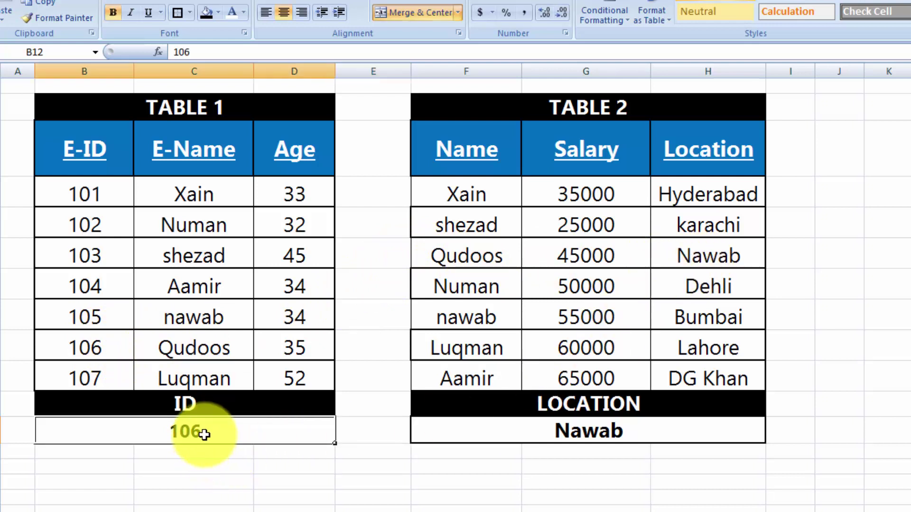
{"action": "type", "text": "10"}
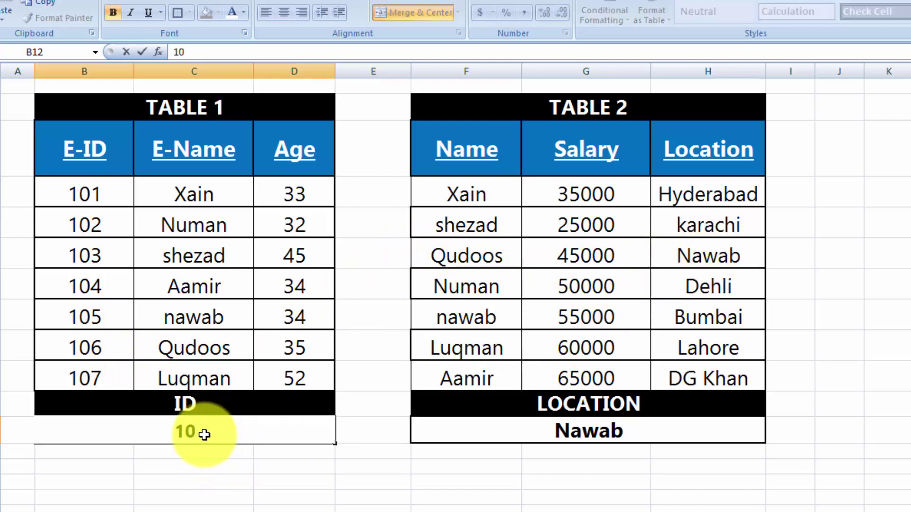
{"action": "type", "text": "7"}
{"action": "key", "text": "Tab"}
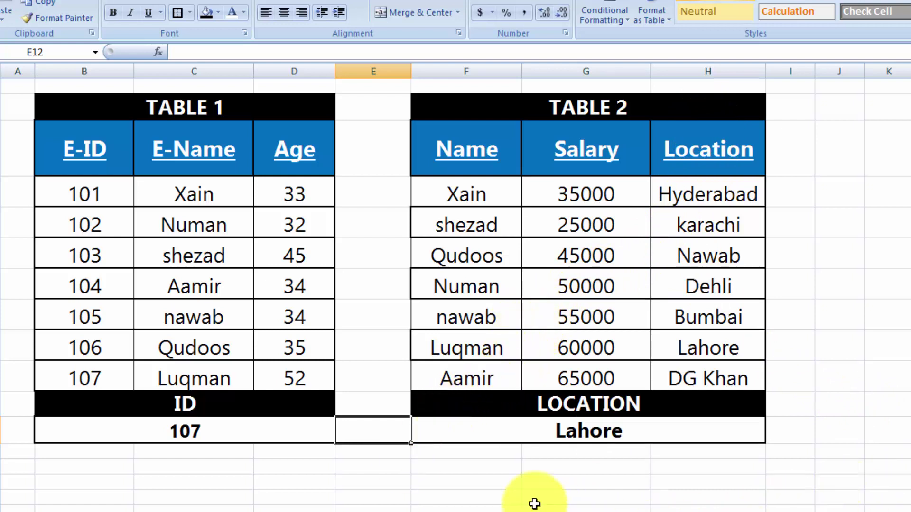
{"action": "left_click", "coordinate": [248, 430]}
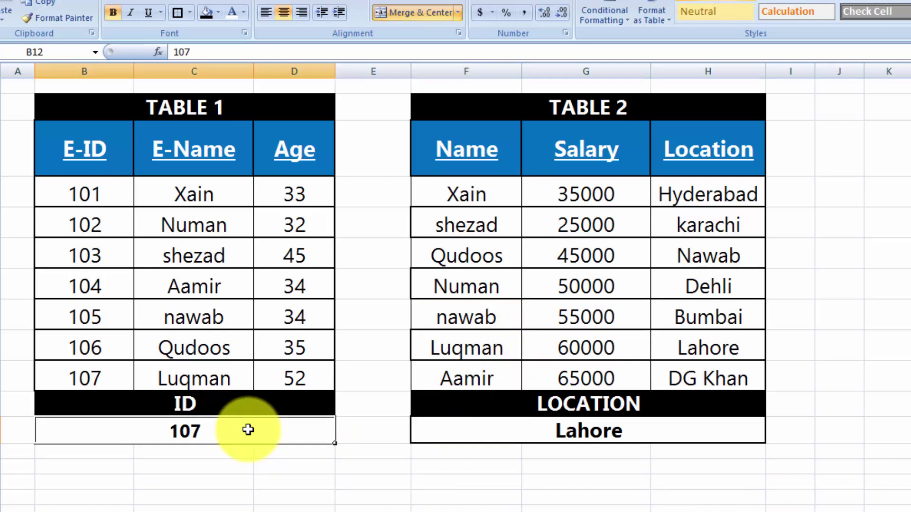
{"action": "type", "text": "108"}
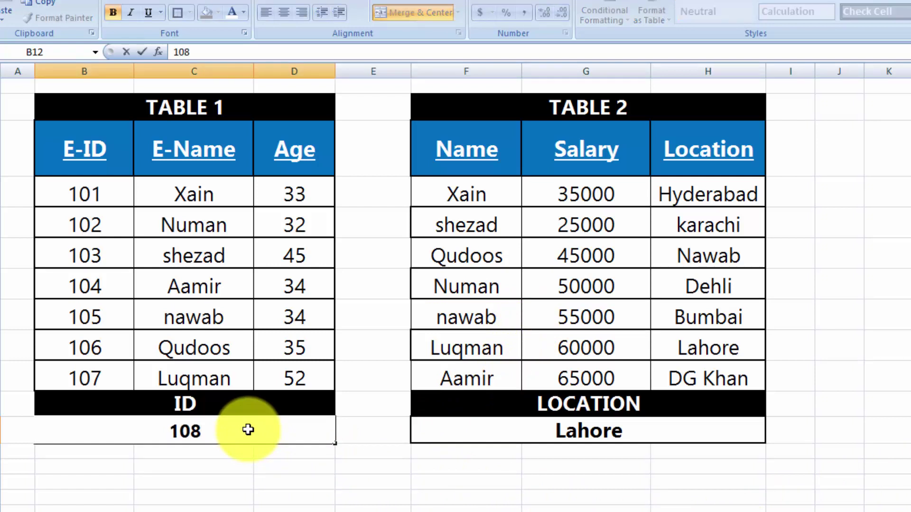
{"action": "key", "text": "Return"}
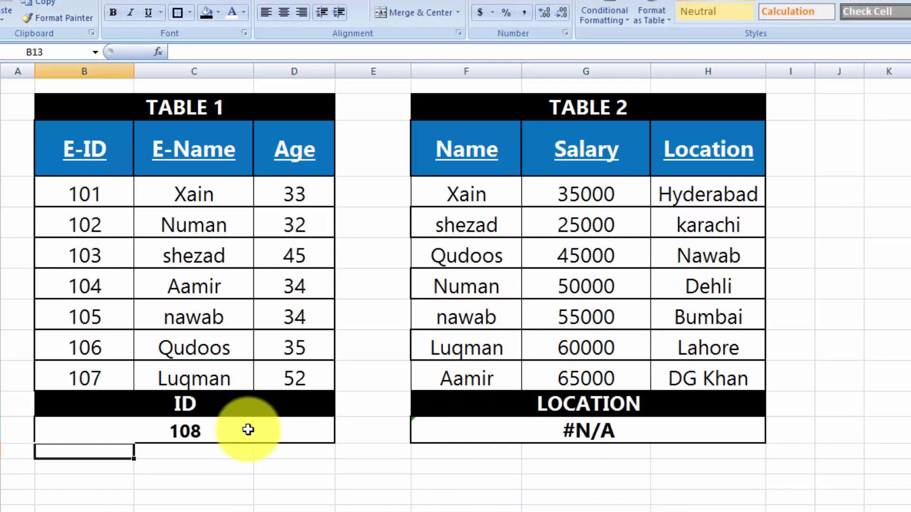
Step: Wrap the nested VLOOKUP in F12 in IFERROR with "No result found" as the value if error
{"action": "left_click", "coordinate": [564, 431]}
{"action": "double_click", "coordinate": [564, 431]}
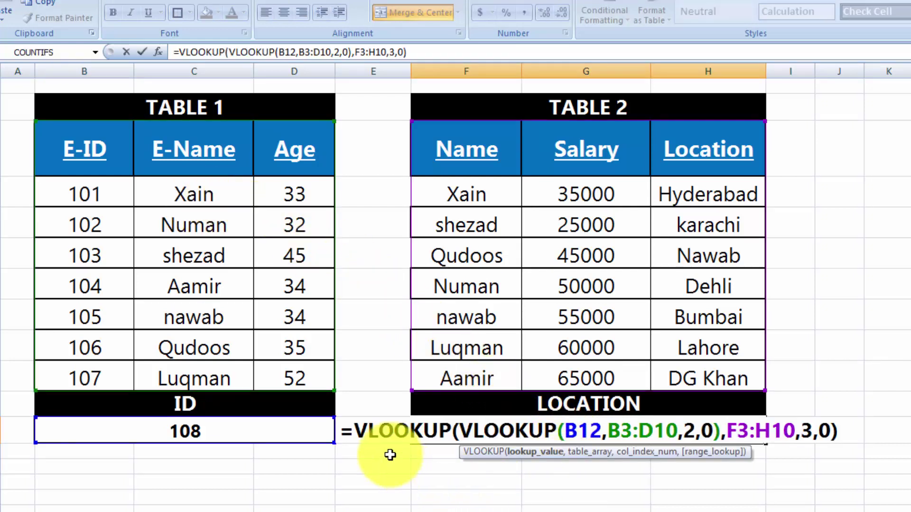
{"action": "left_click", "coordinate": [356, 432]}
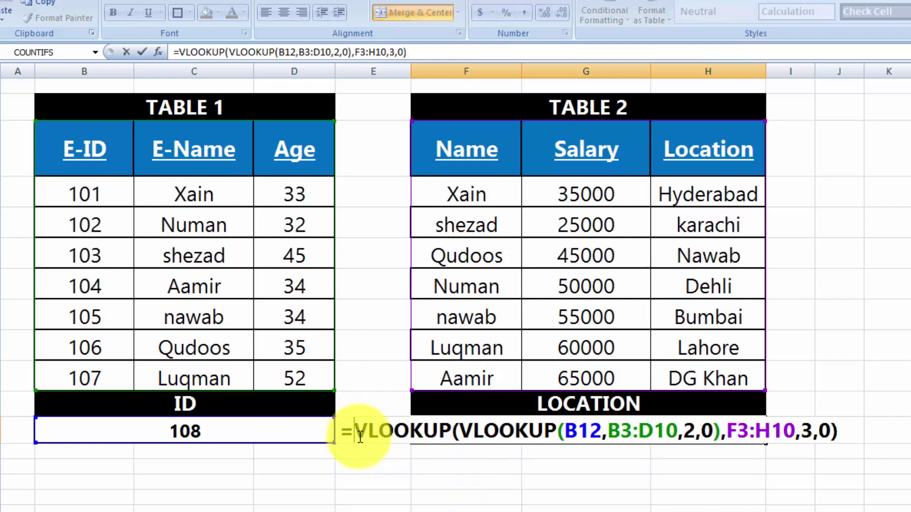
{"action": "type", "text": "IFERR"}
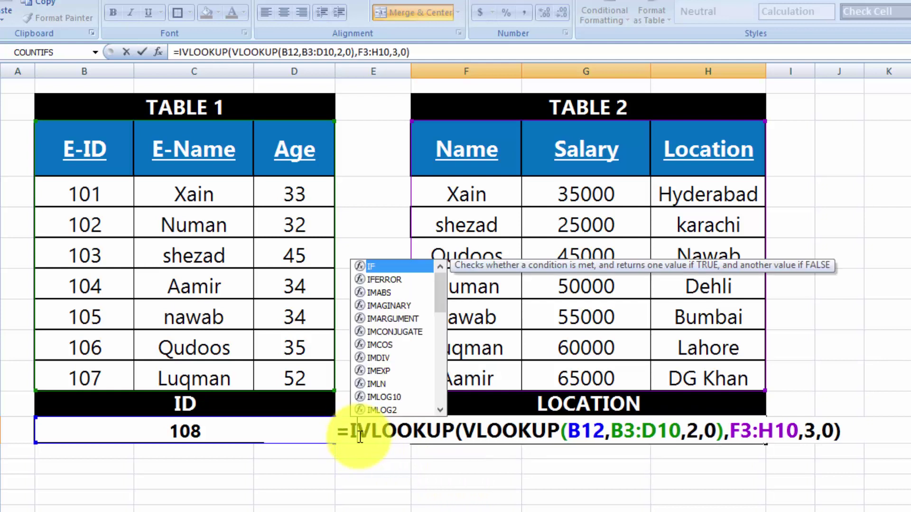
{"action": "type", "text": "OR"}
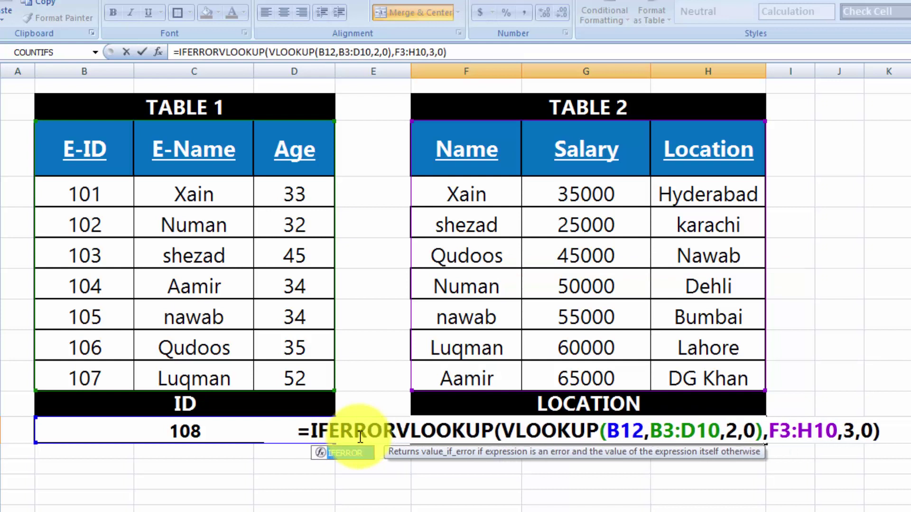
{"action": "type", "text": "("}
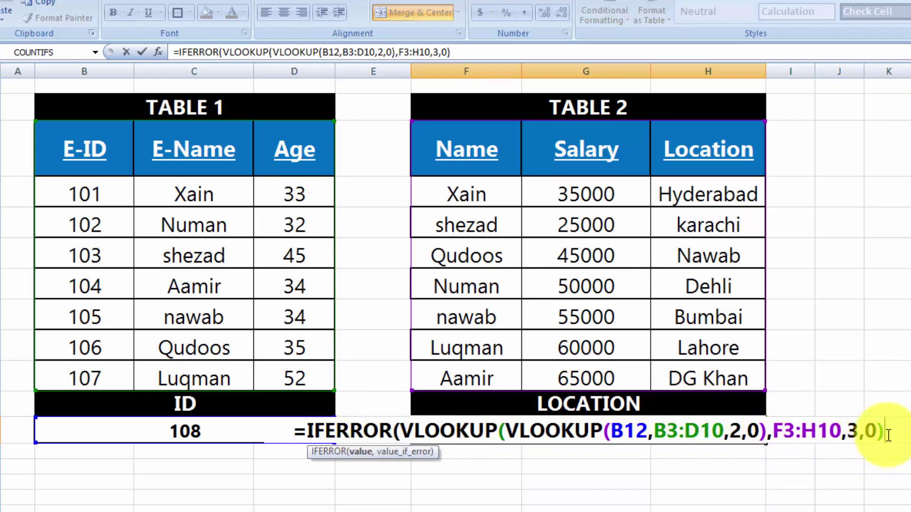
{"action": "type", "text": ","}
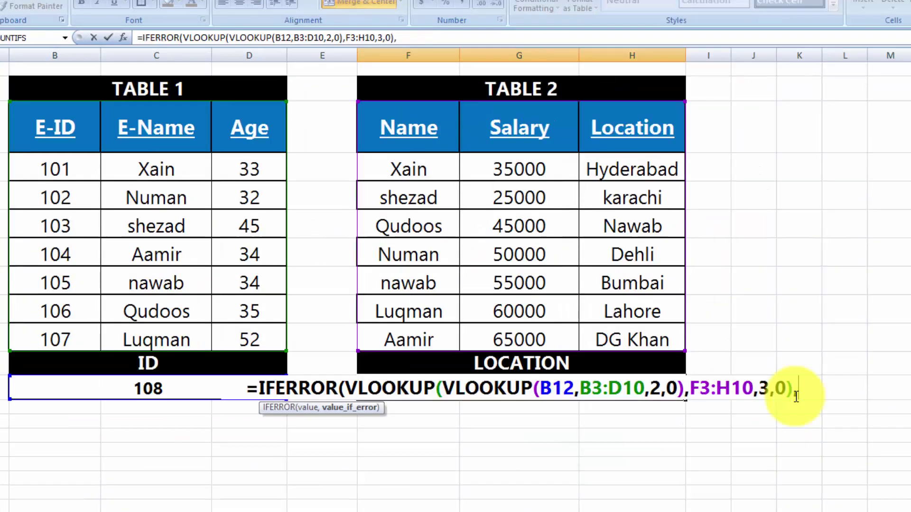
{"action": "type", "text": "\""}
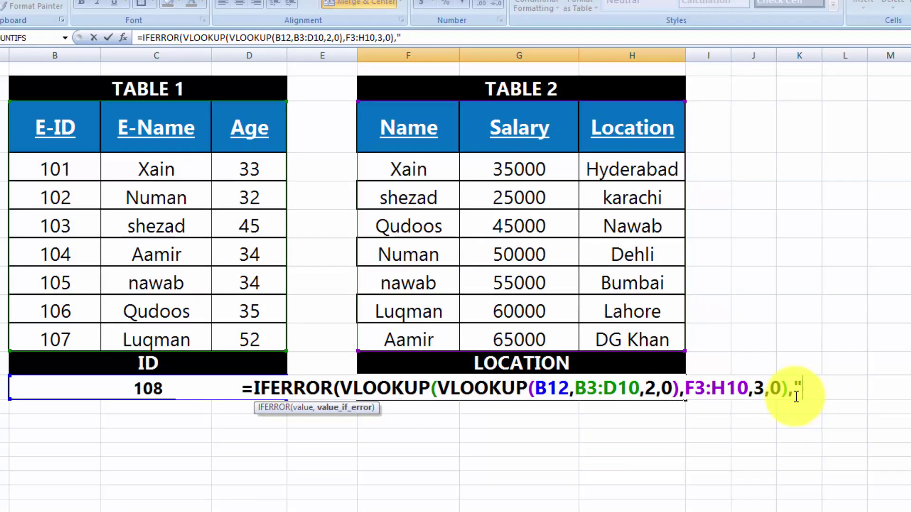
{"action": "type", "text": "No result"}
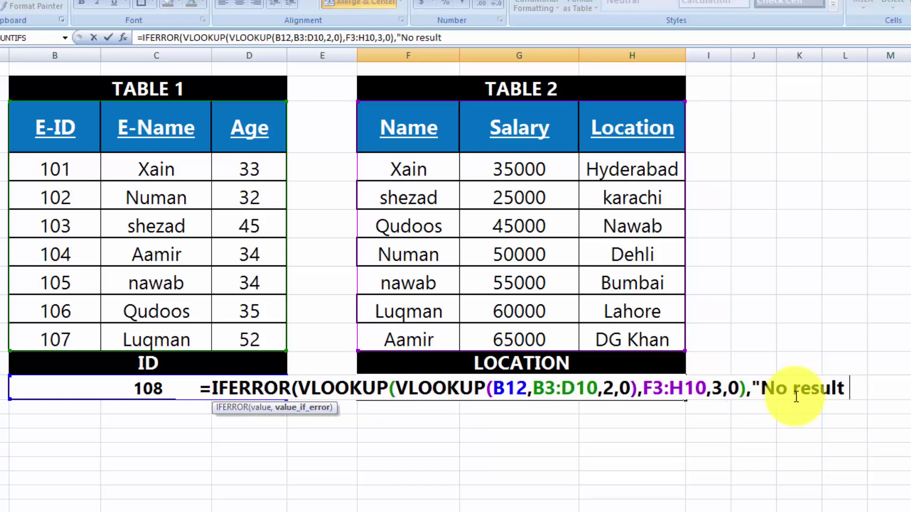
{"action": "type", "text": " found\""}
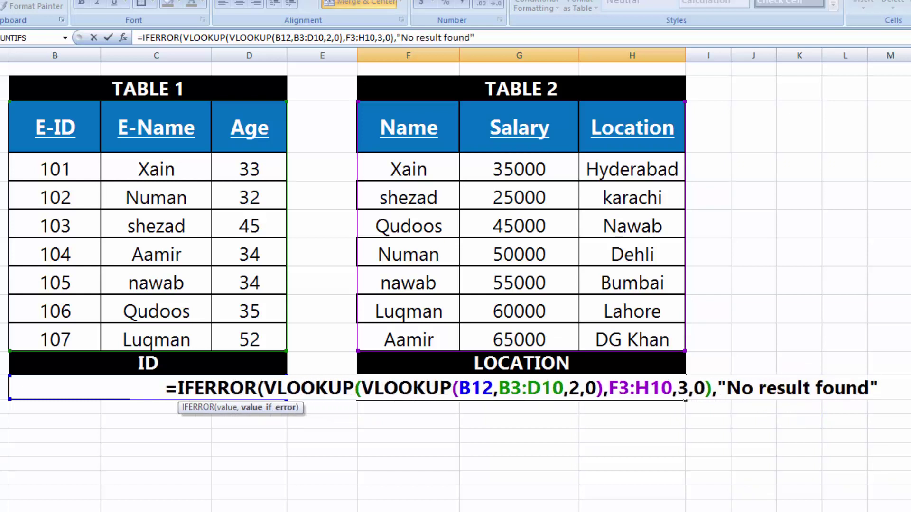
{"action": "type", "text": ")"}
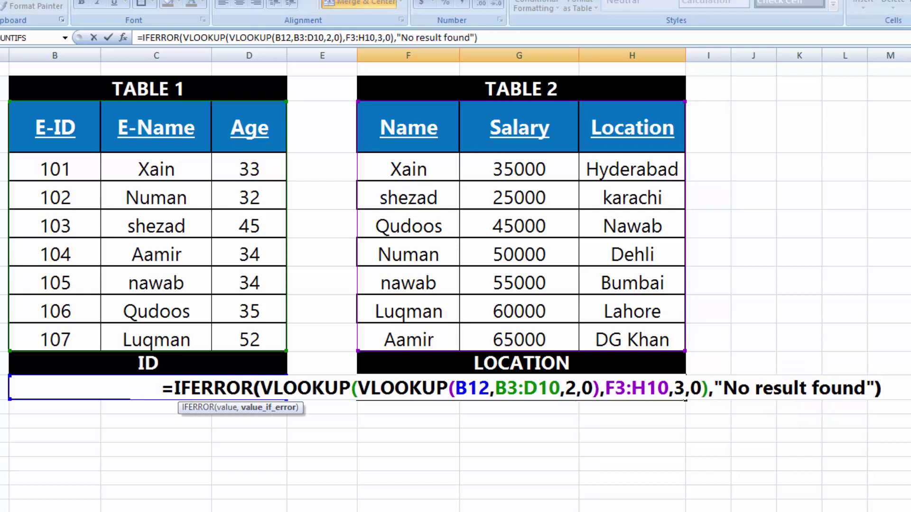
{"action": "key", "text": "Return"}
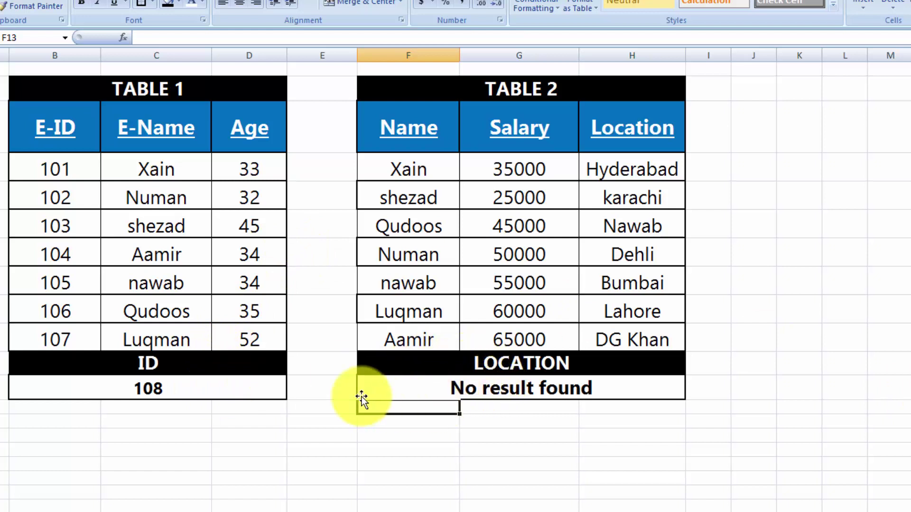
Step: Test the IFERROR fallback by setting the ID in B12 to 110, and select the F12 result cell to review its formula
{"action": "left_click", "coordinate": [217, 390]}
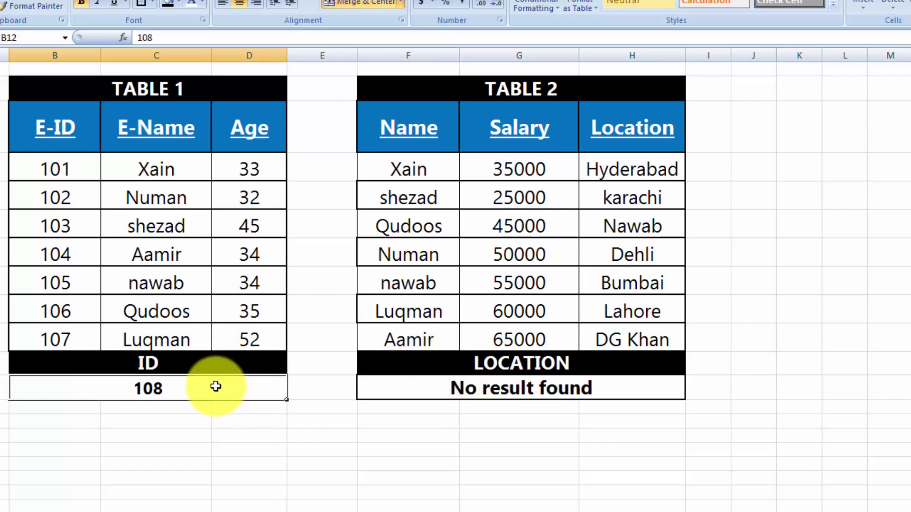
{"action": "type", "text": "1"}
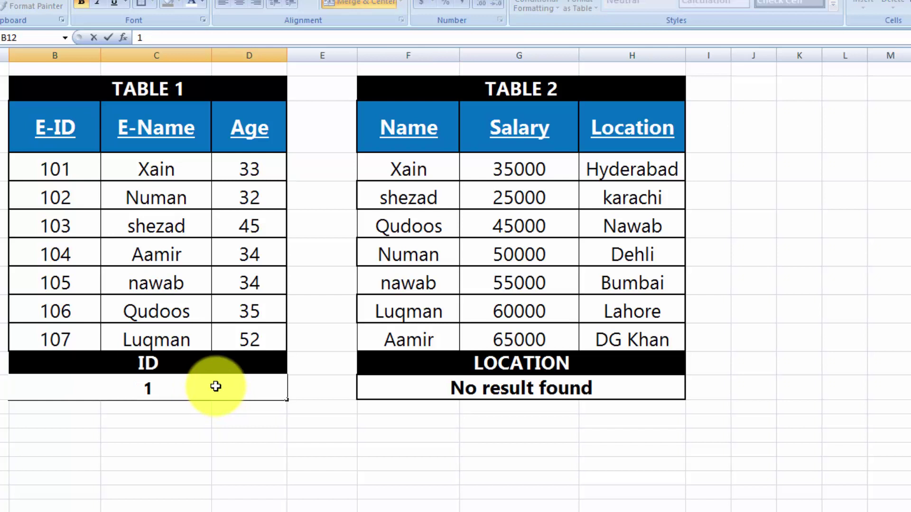
{"action": "type", "text": "0"}
{"action": "key", "text": "BackSpace"}
{"action": "type", "text": "10"}
{"action": "key", "text": "Tab"}
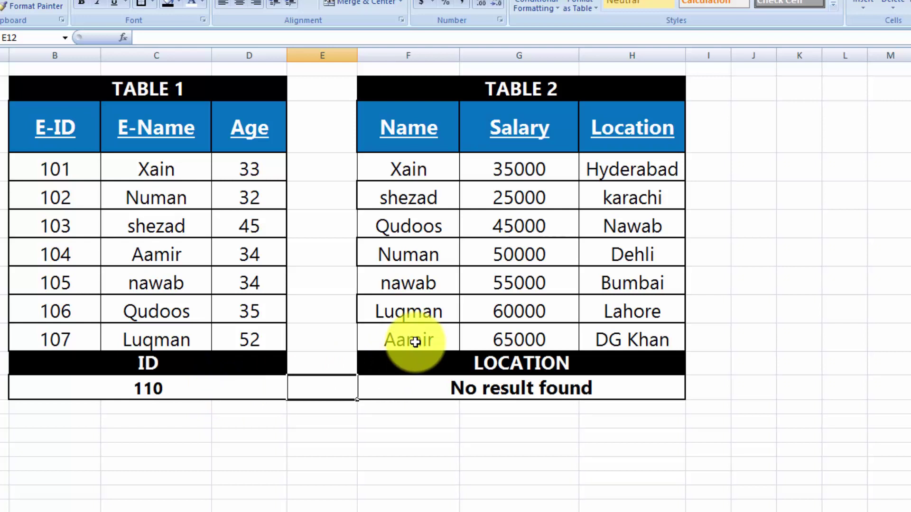
{"action": "left_click", "coordinate": [493, 390]}
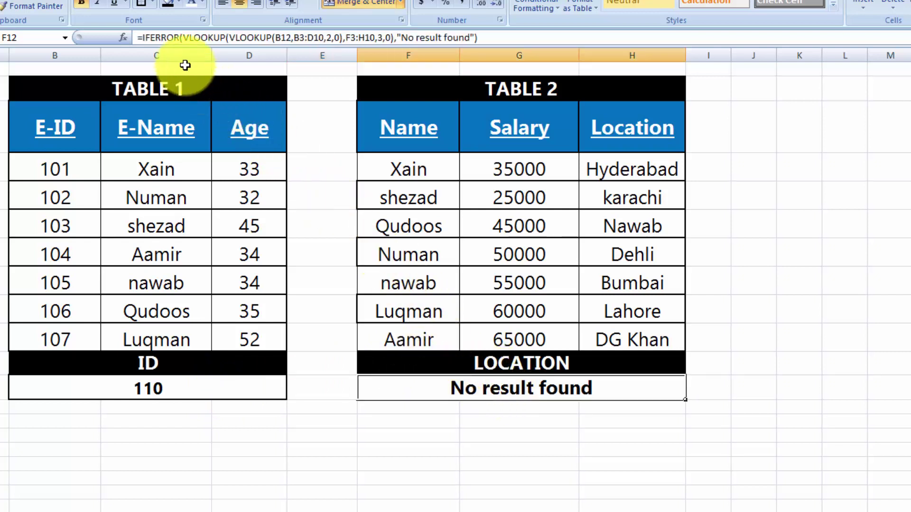